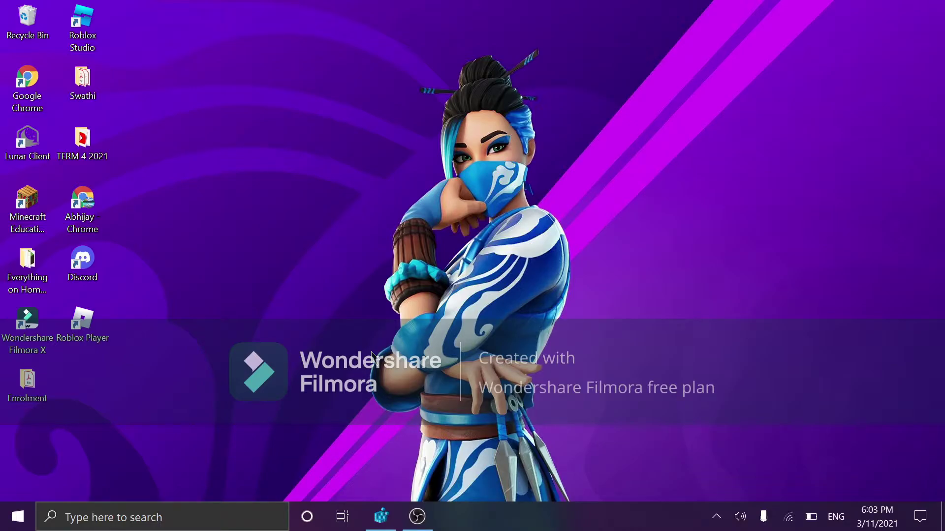
Step: Open Registry Editor by searching 're' in the taskbar
click(230, 518)
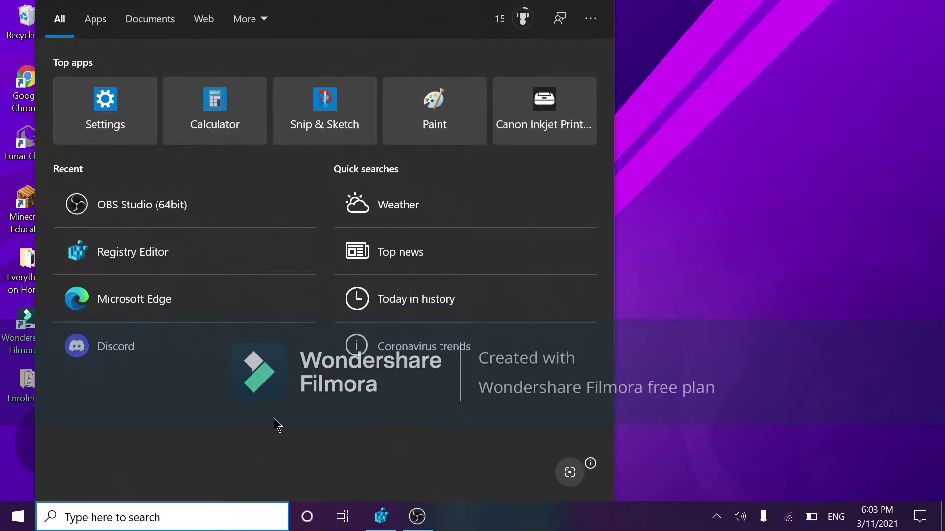
text(re)
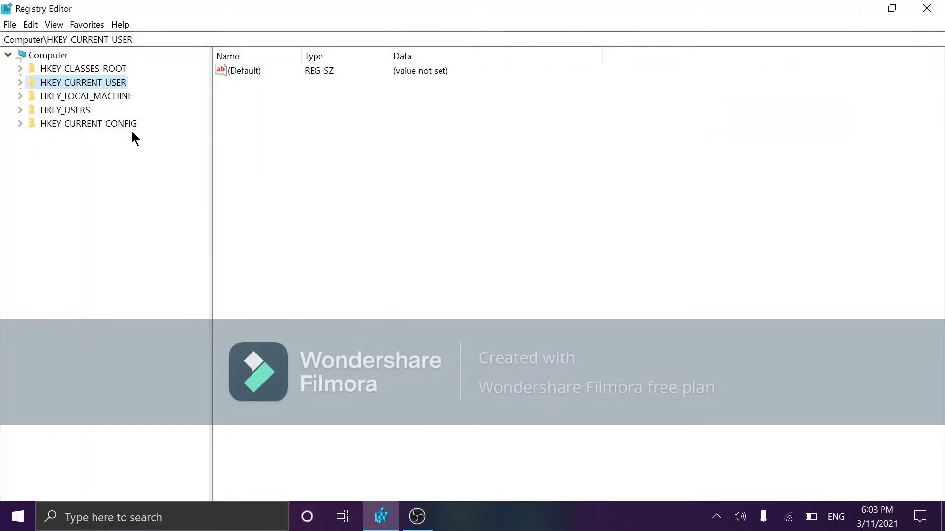
click(250, 189)
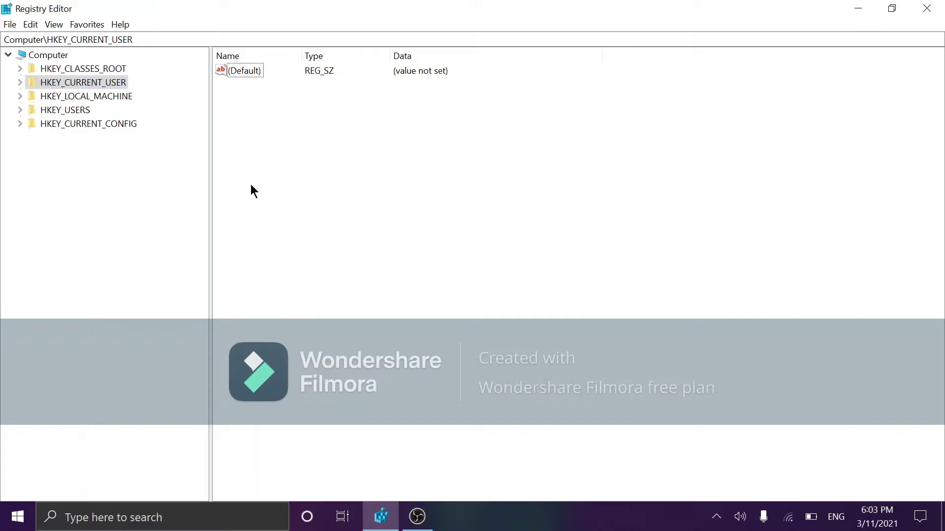
Step: Expand HKEY_CURRENT_USER down to AppEvents EventLabels and select the FaxBeep key
click(20, 82)
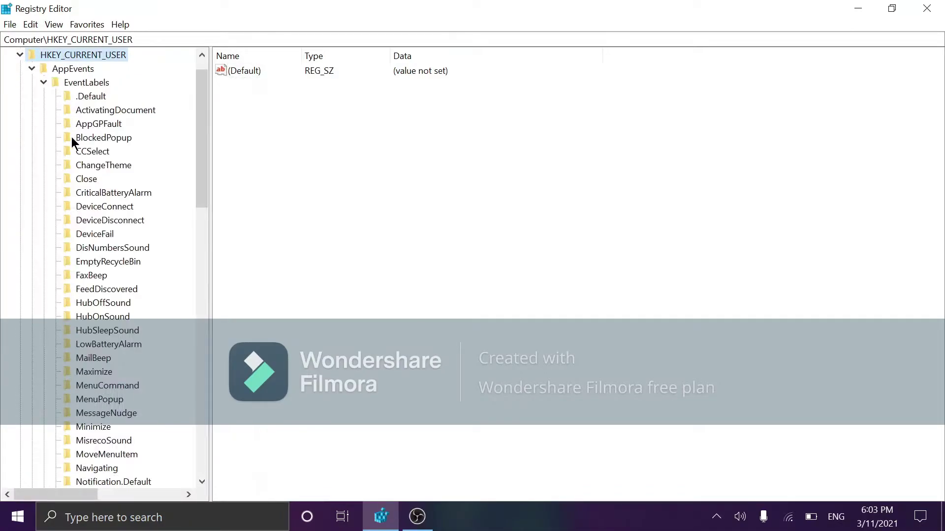
scroll(72, 140, down, 2)
scroll(72, 155, down, 1)
click(72, 156)
scroll(71, 155, up, 4)
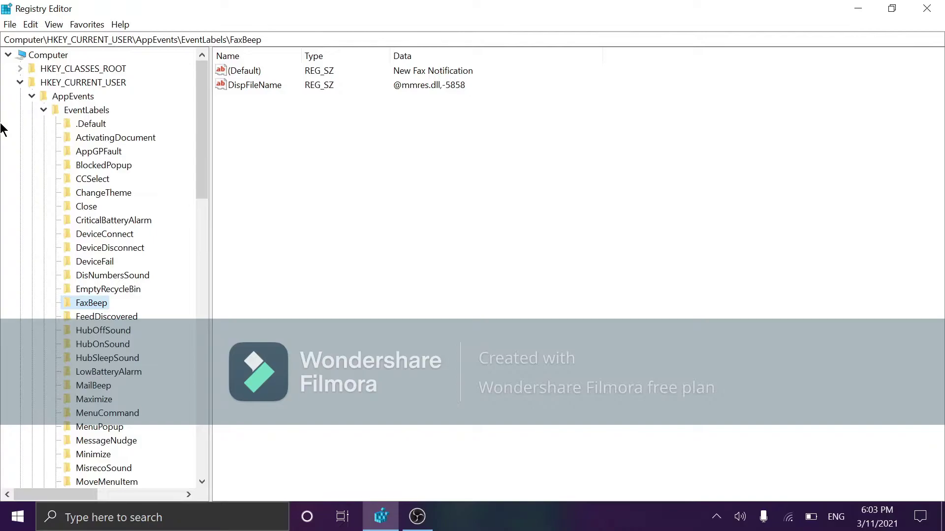
Step: Re-expand AppEvents > EventLabels and select the WindowsLogon key to show DispFileName and ExcludeFromCPL
double_click(37, 96)
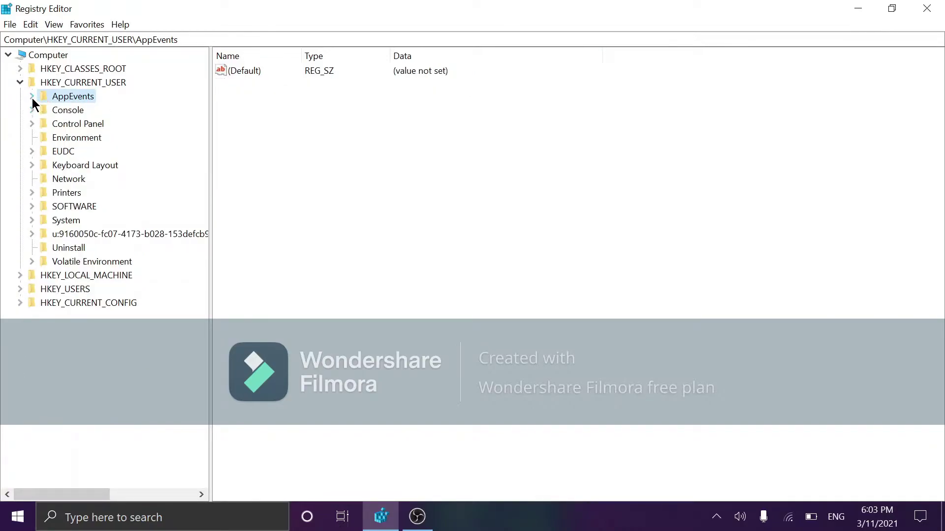
double_click(52, 98)
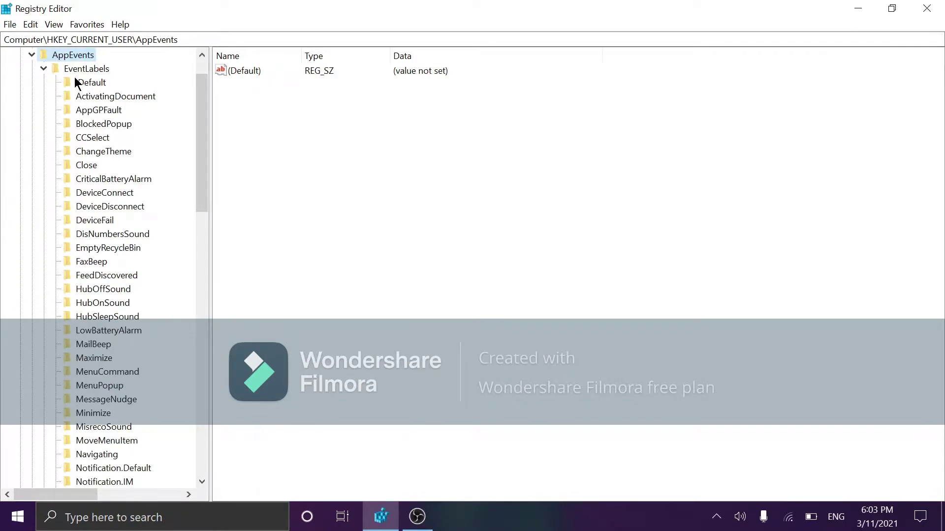
click(43, 68)
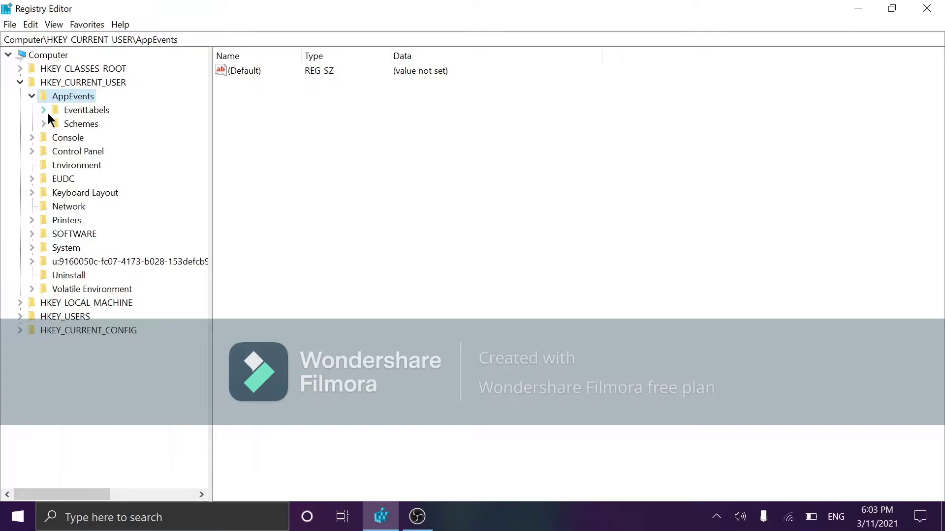
click(43, 109)
scroll(147, 156, down, 6)
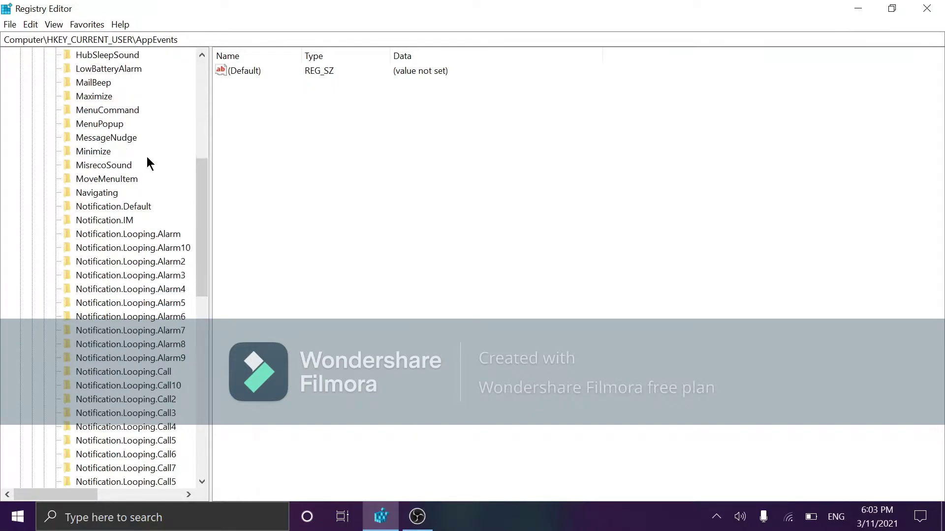
scroll(146, 157, down, 1)
scroll(147, 156, down, 5)
scroll(146, 157, down, 2)
scroll(147, 158, down, 3)
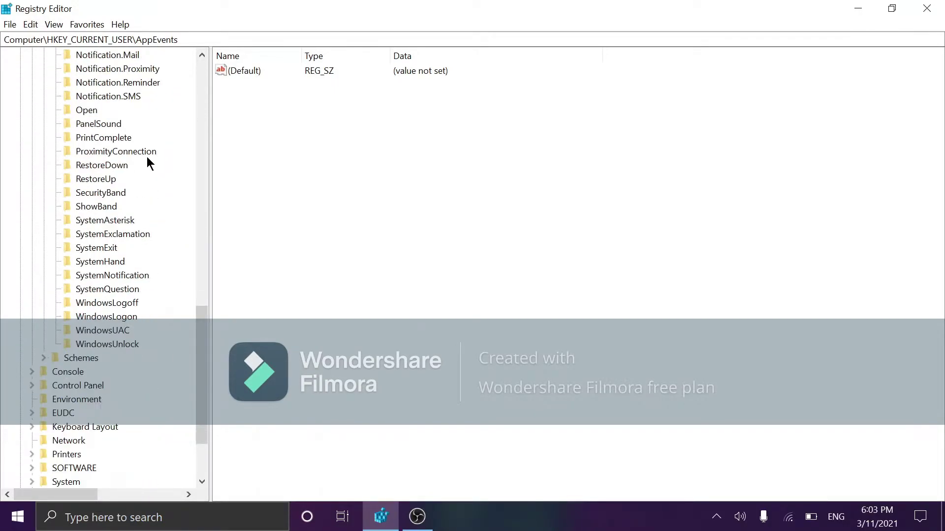
click(89, 315)
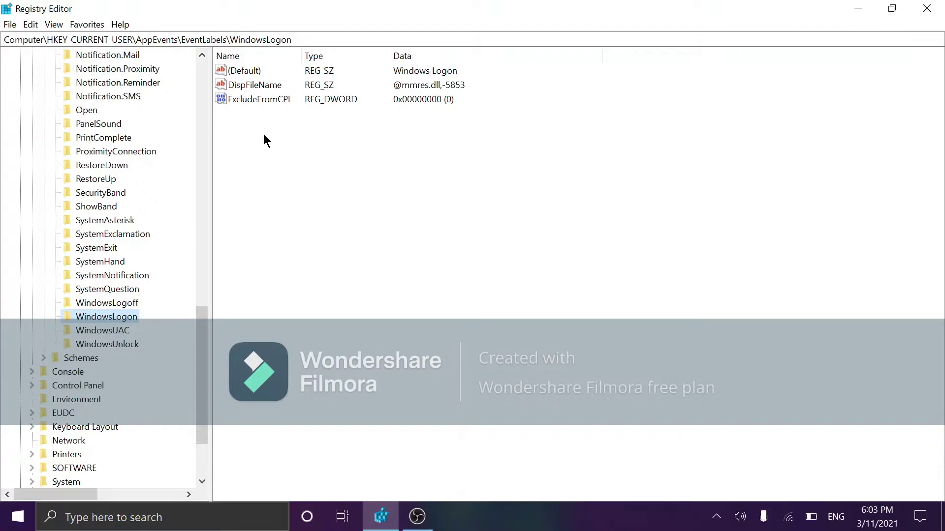
Step: Set WindowsLogon's ExcludeFromCPL value data to 0, then close Registry Editor
click(258, 102)
double_click(258, 104)
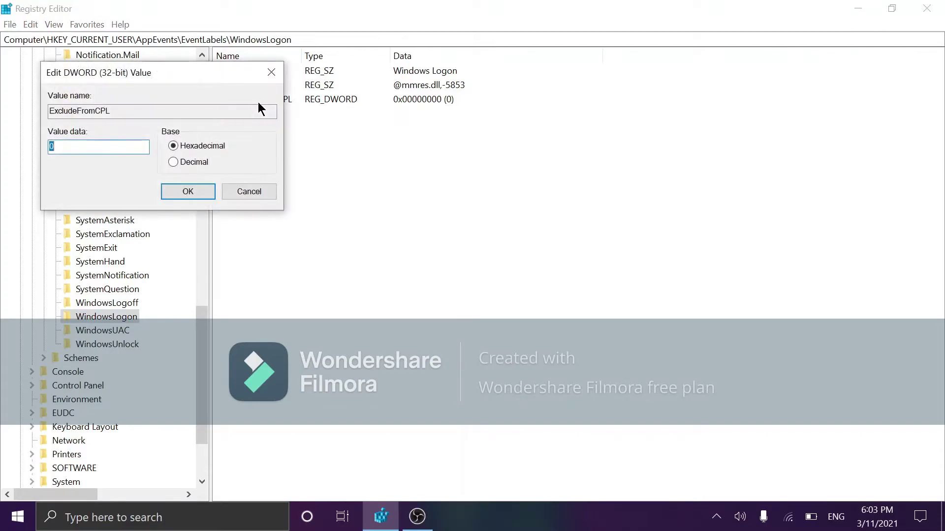
key(BackSpace)
text(0)
key(BackSpace)
text(0)
click(185, 192)
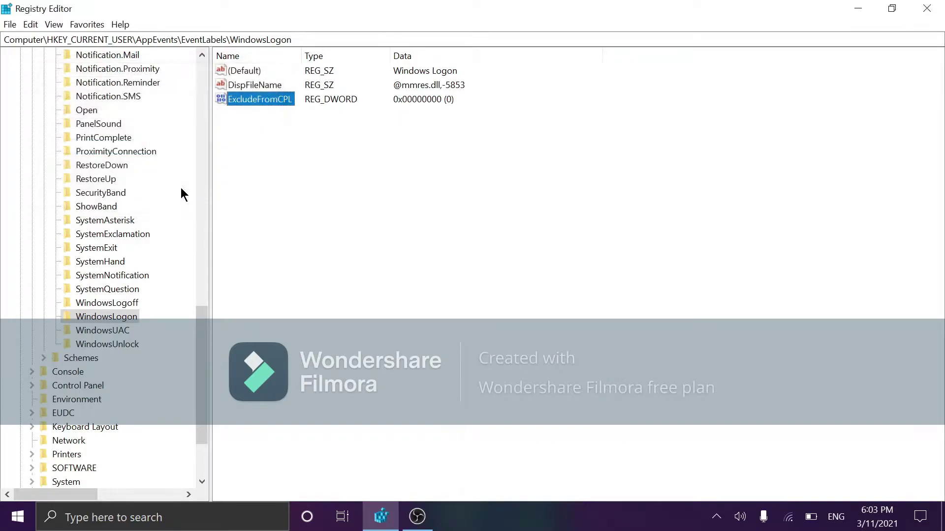
click(926, 9)
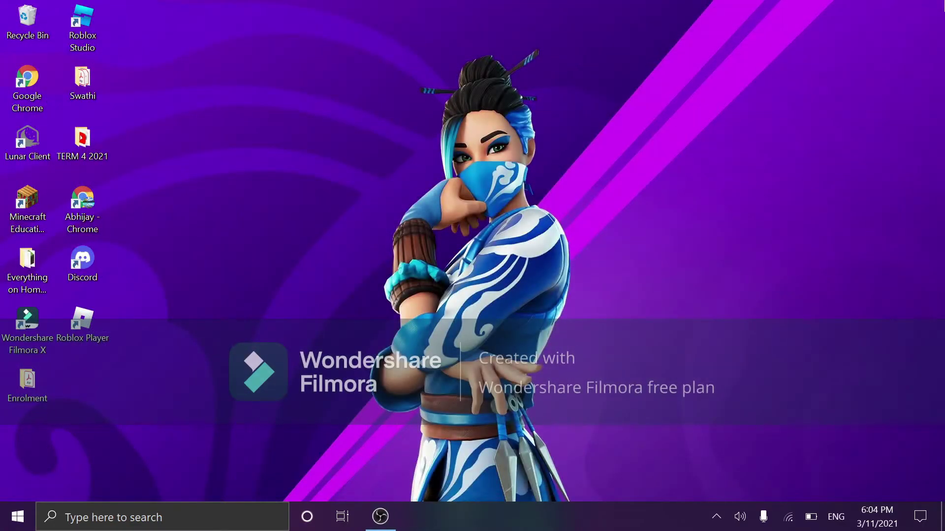
Step: Refresh the desktop and open Control Panel by searching 'control'
right_click(465, 220)
click(408, 262)
click(126, 527)
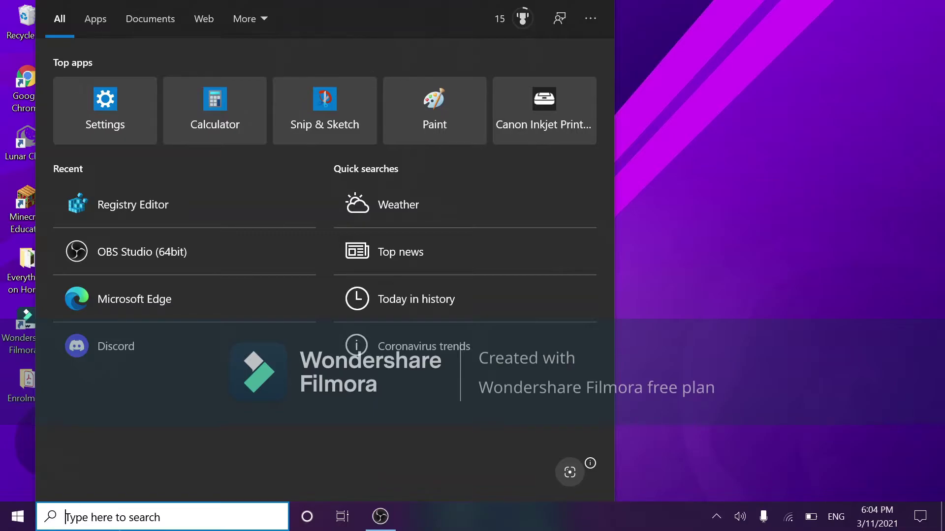
text(con)
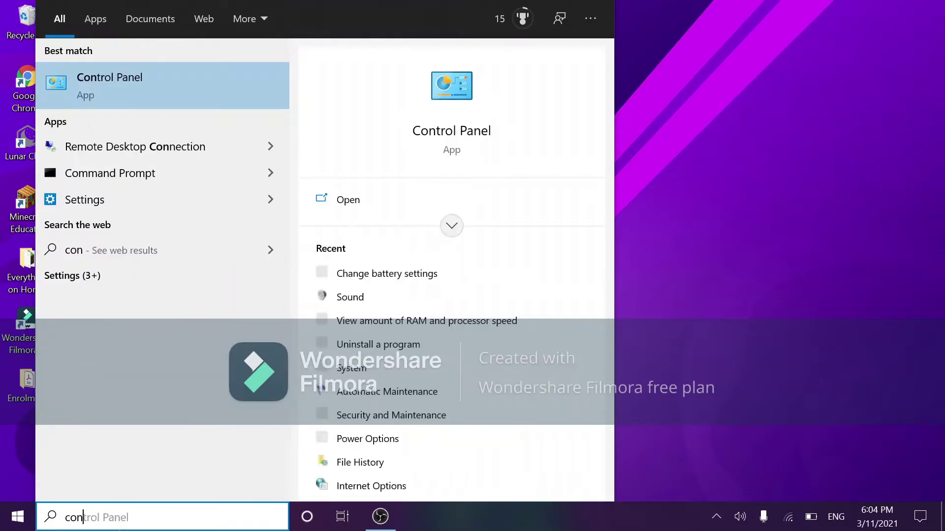
text(trol)
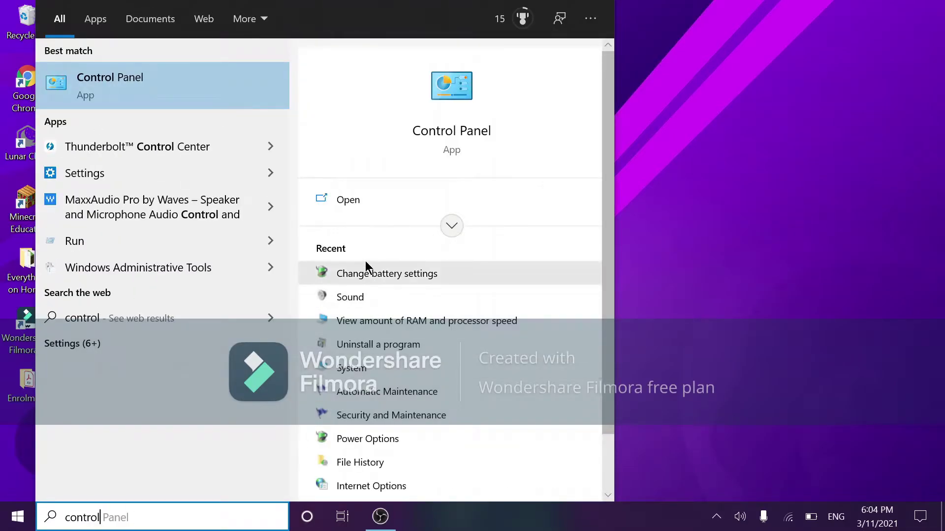
click(352, 208)
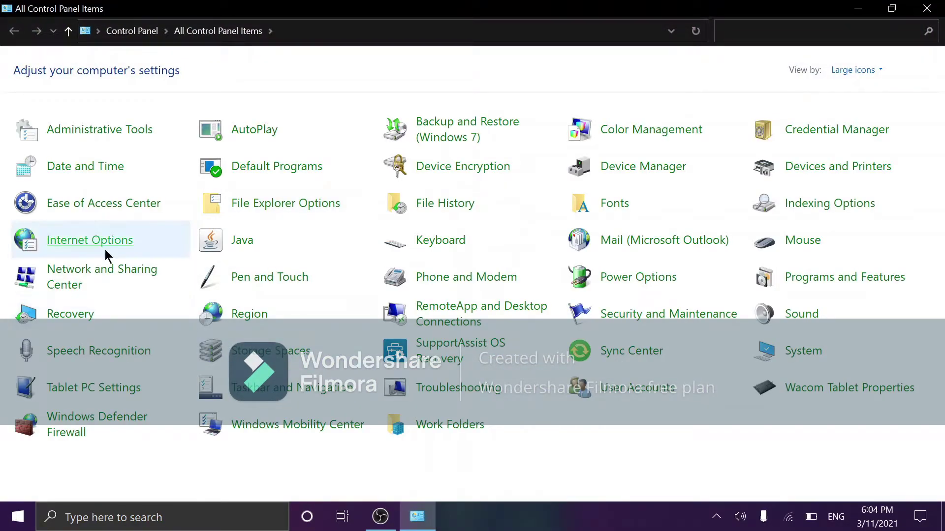
Step: Open Sound settings' Sounds tab and select the Windows Default sound scheme
click(798, 315)
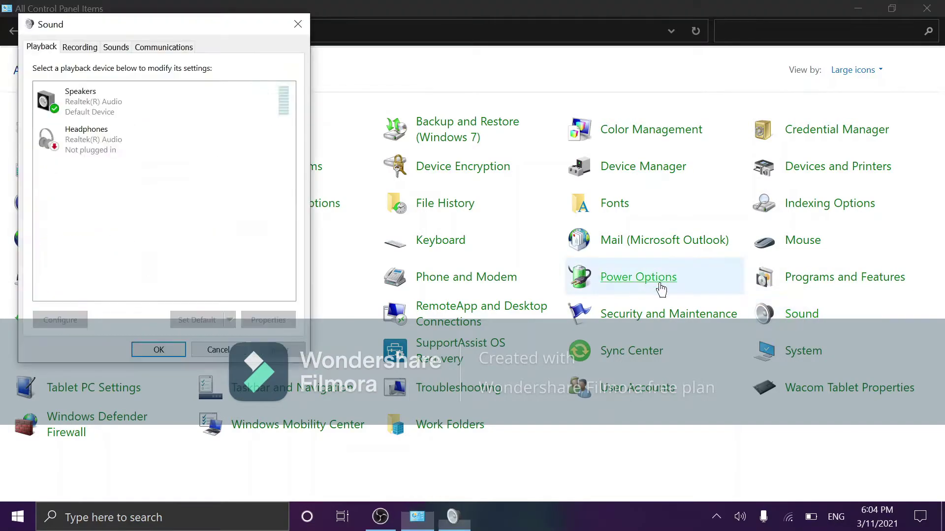
click(123, 47)
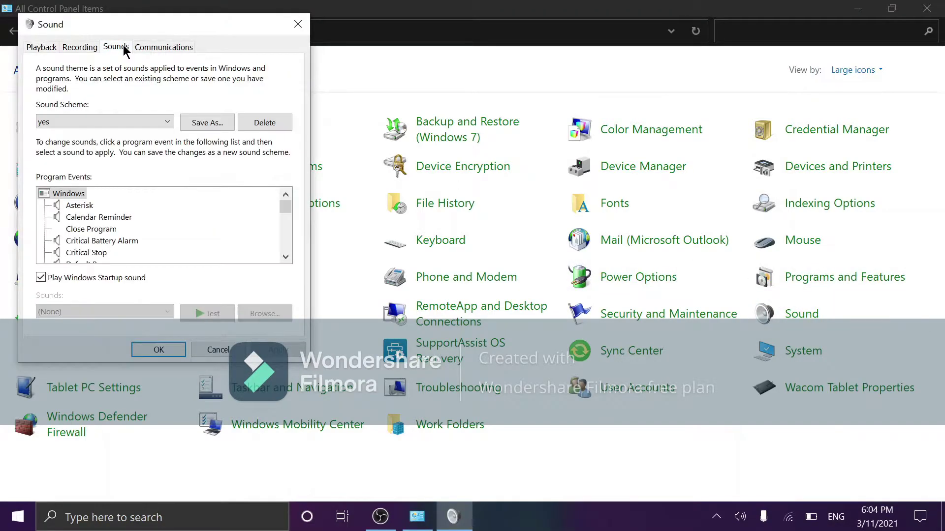
click(128, 120)
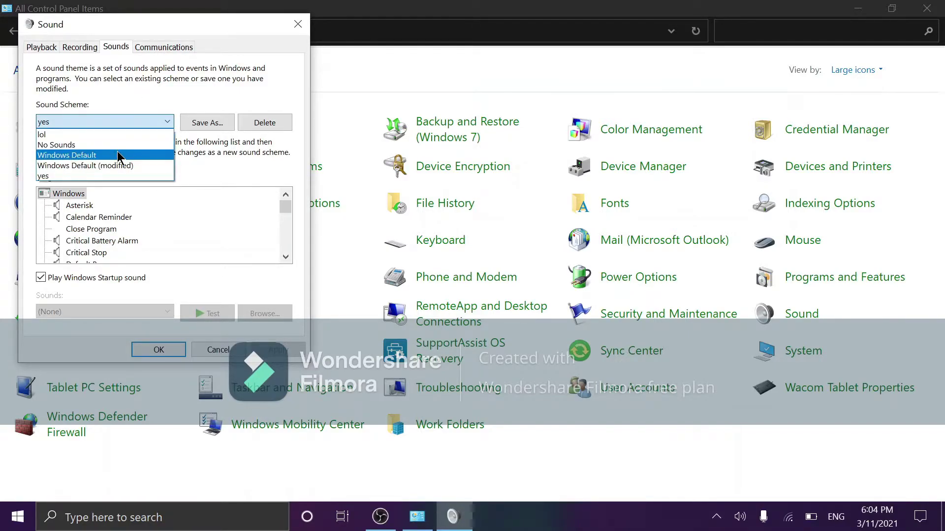
click(117, 153)
click(120, 121)
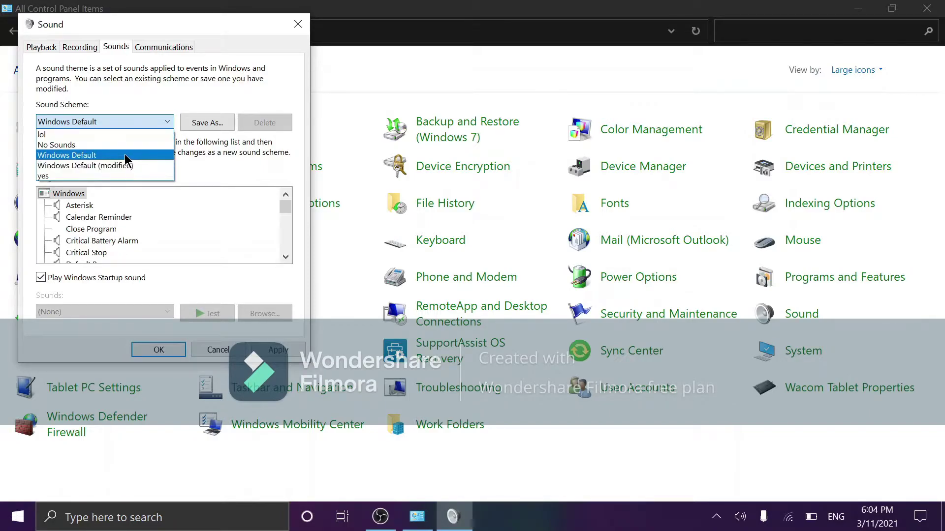
click(125, 155)
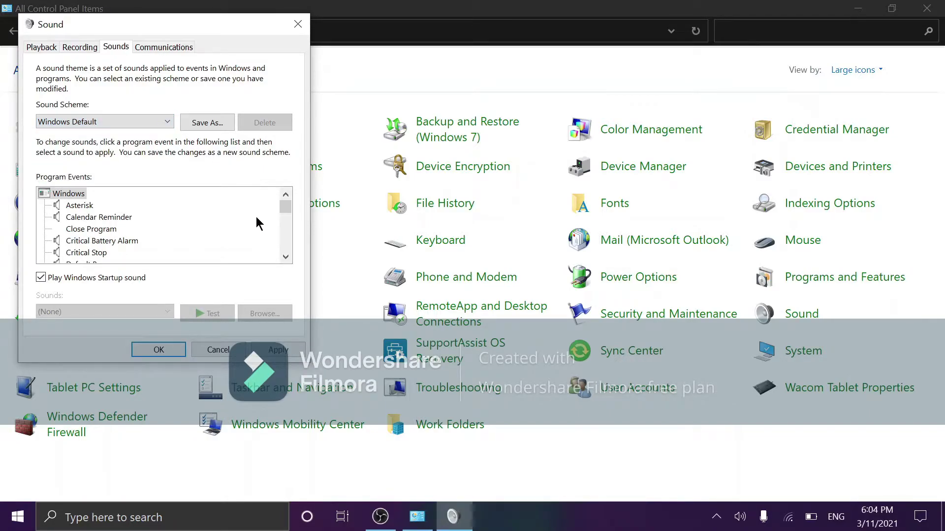
Step: Uncheck Play Windows Startup sound and scroll Program Events down to Windows Logon
scroll(256, 216, down, 2)
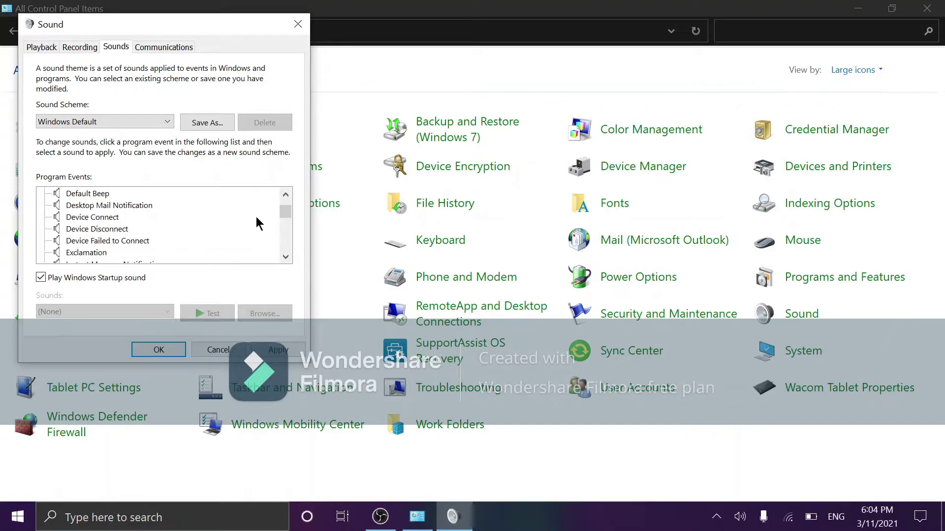
scroll(255, 216, down, 2)
scroll(256, 217, down, 2)
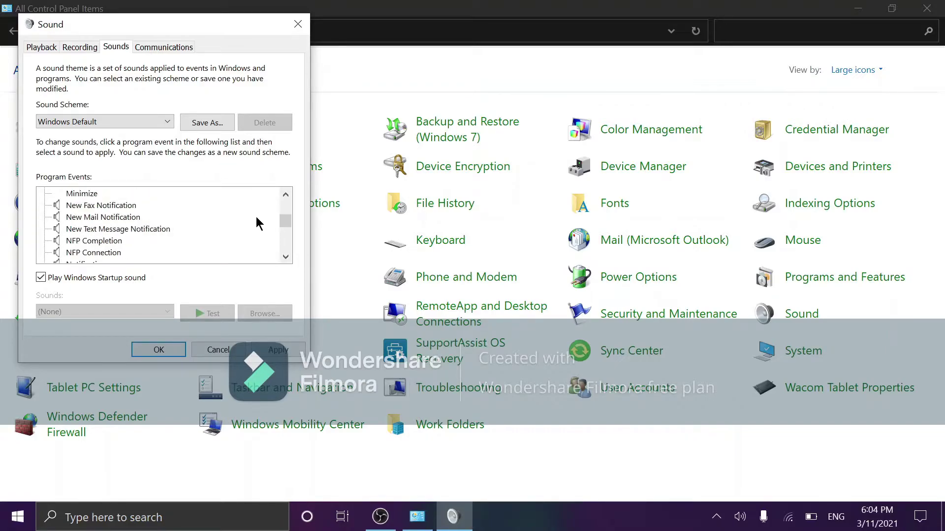
click(40, 278)
scroll(231, 248, down, 2)
scroll(233, 251, down, 4)
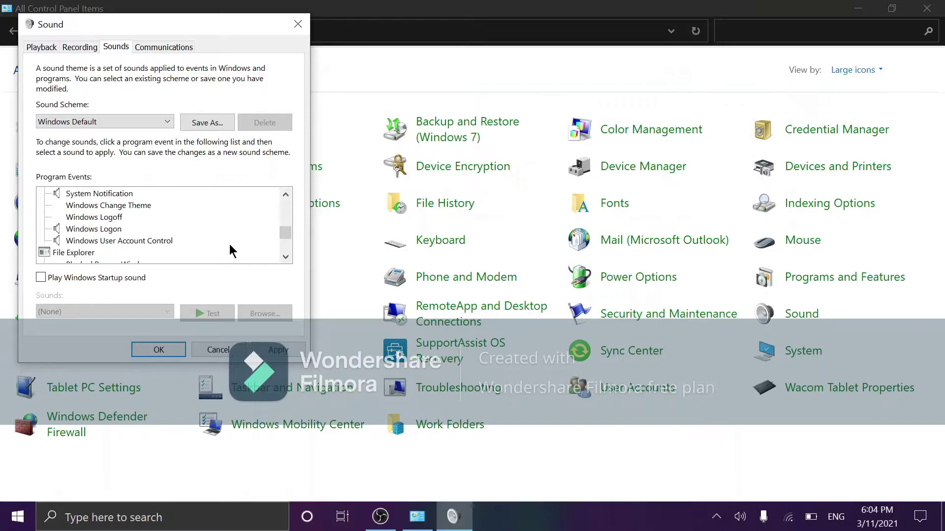
scroll(231, 250, down, 1)
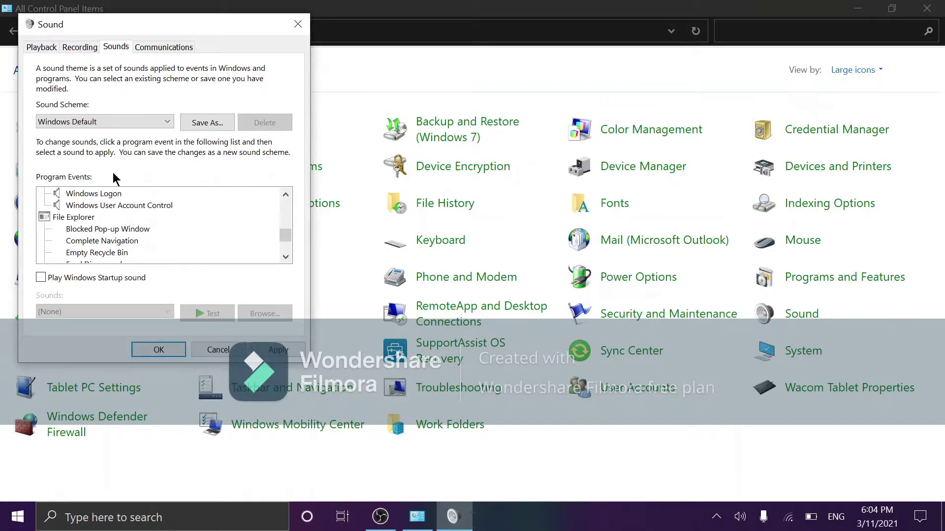
Step: Select Windows Logon, re-enable the startup sound, test it, then save with OK and close Control Panel
click(68, 195)
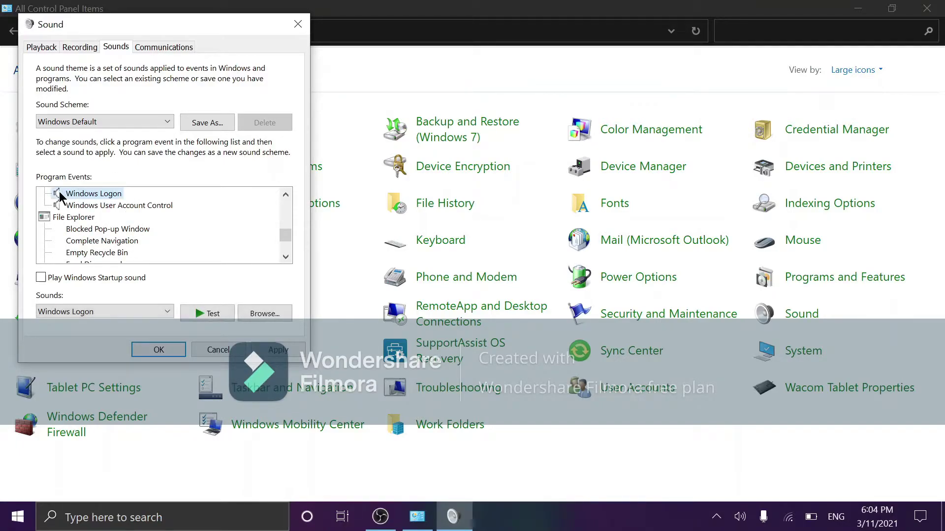
click(41, 278)
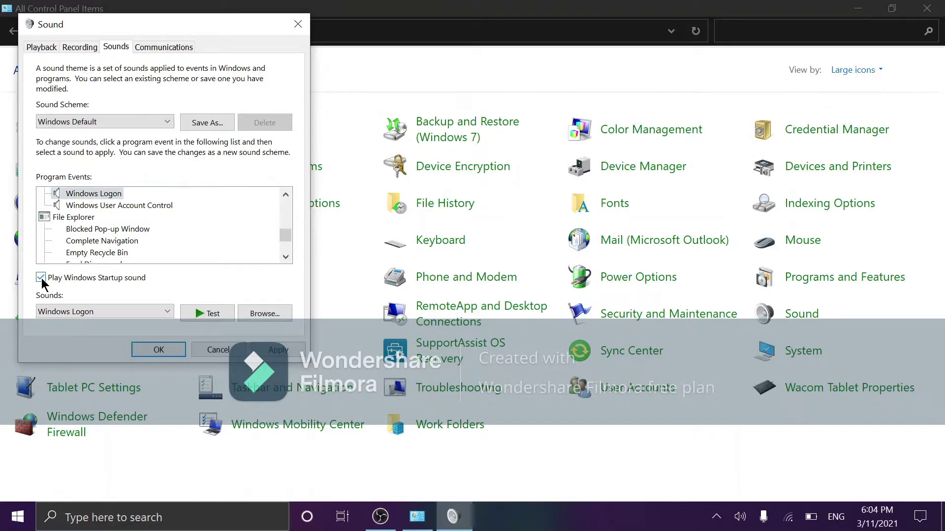
click(234, 317)
click(158, 350)
click(926, 8)
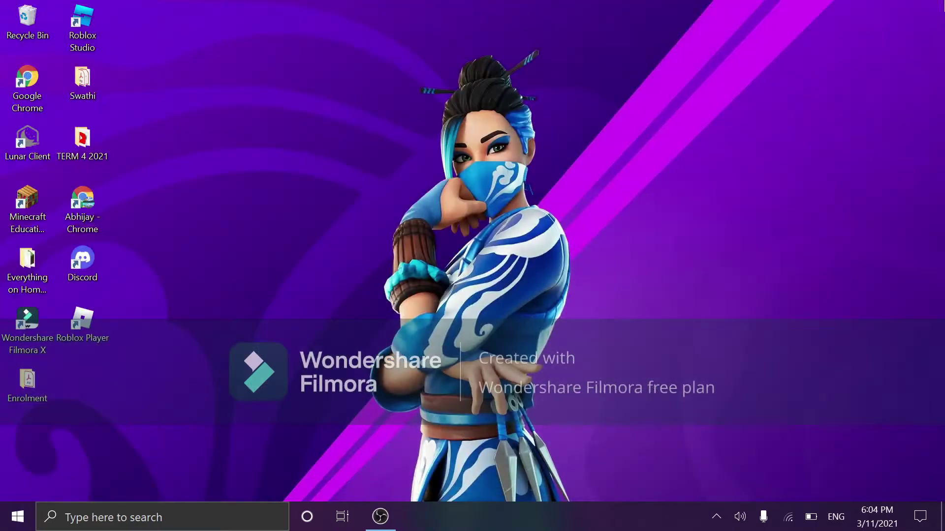
Step: Refresh the desktop, search for 'file', then return to the screen recorder window
right_click(575, 300)
click(530, 344)
click(152, 517)
text(file)
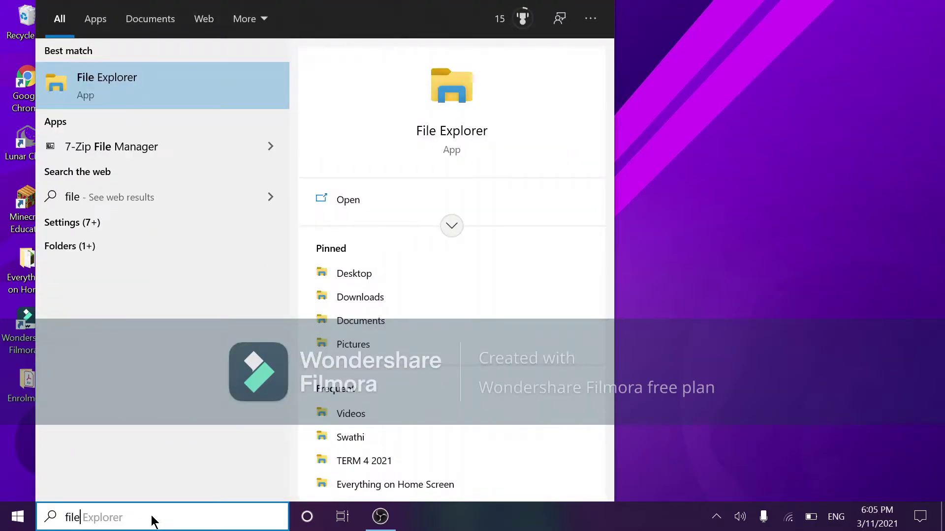
click(681, 352)
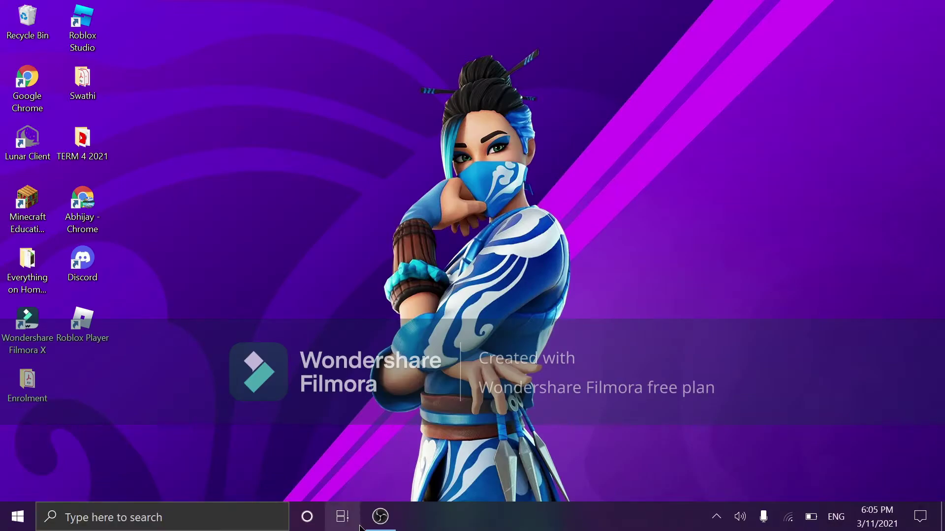
click(379, 516)
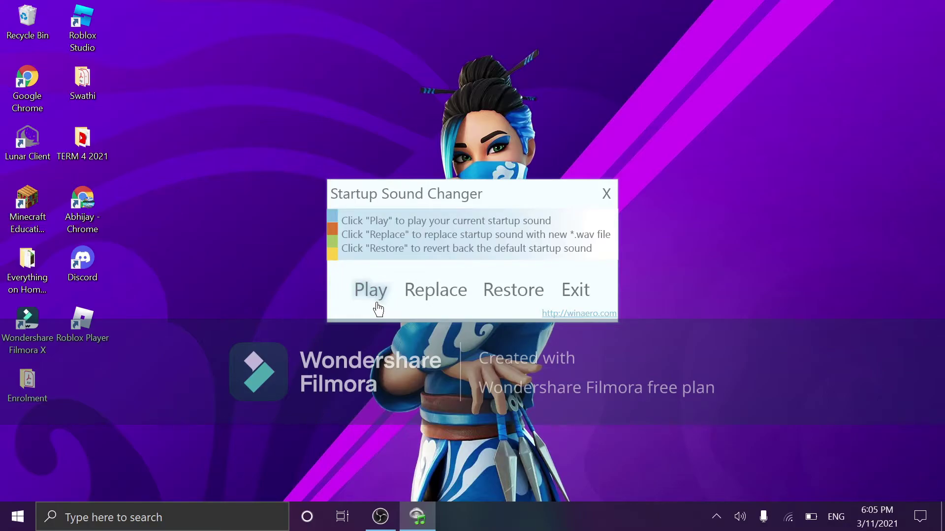
Step: Choose to replace the startup sound, then Google 'windows xp startup sound download wav'
click(457, 287)
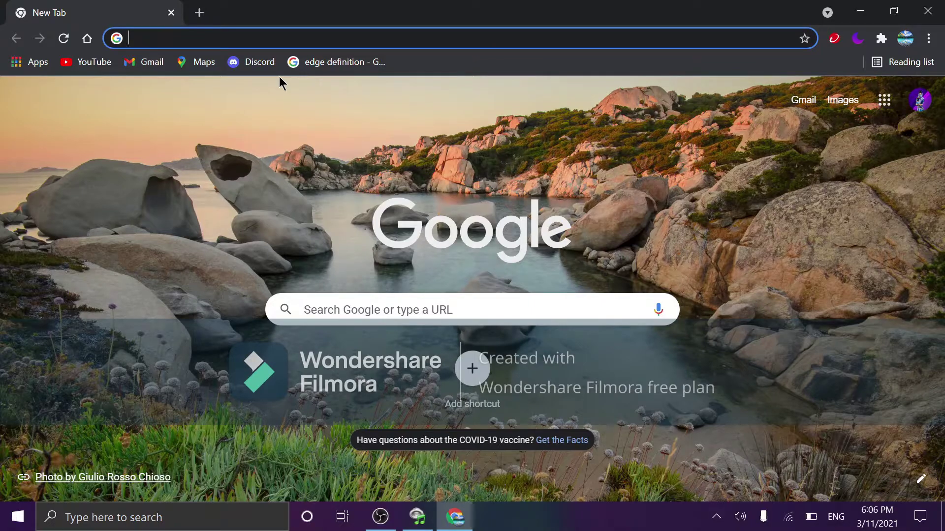
text(im)
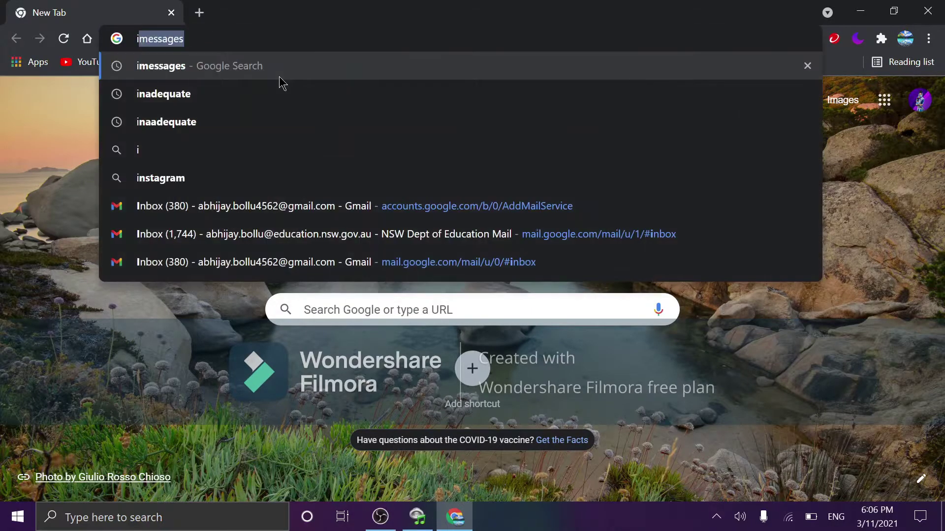
key(BackSpace)
text(i)
key(BackSpace)
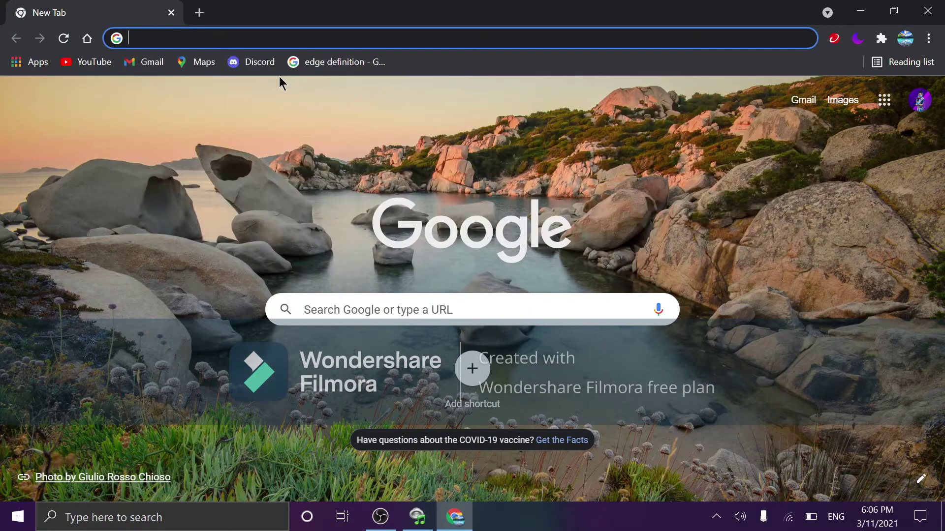
text(windows xp )
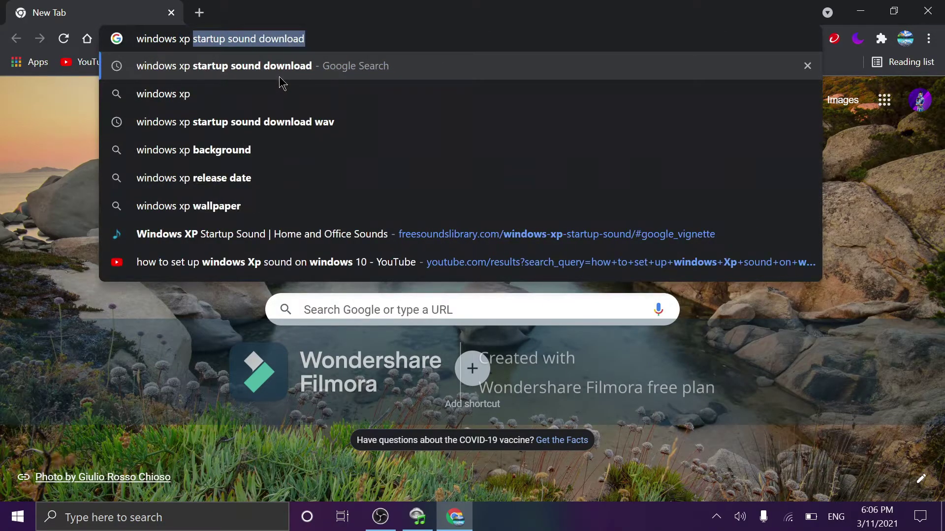
text(startup )
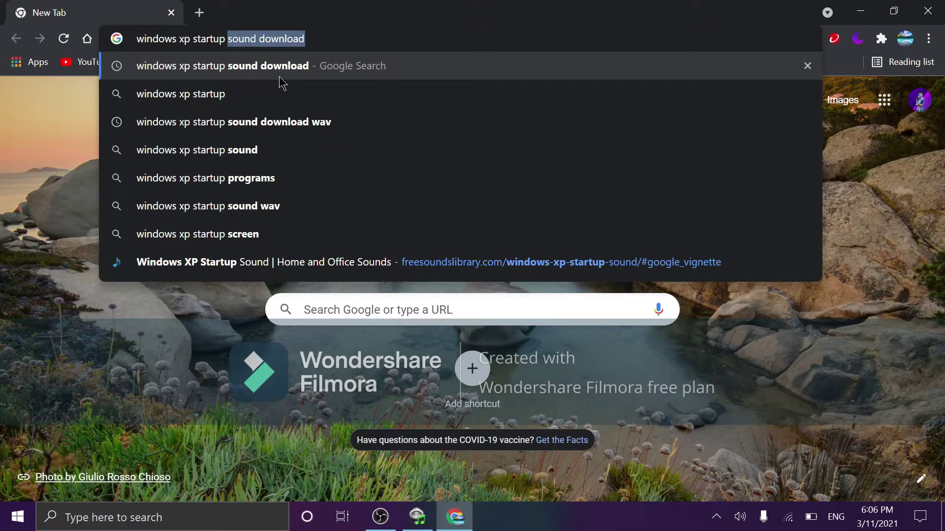
text(sound )
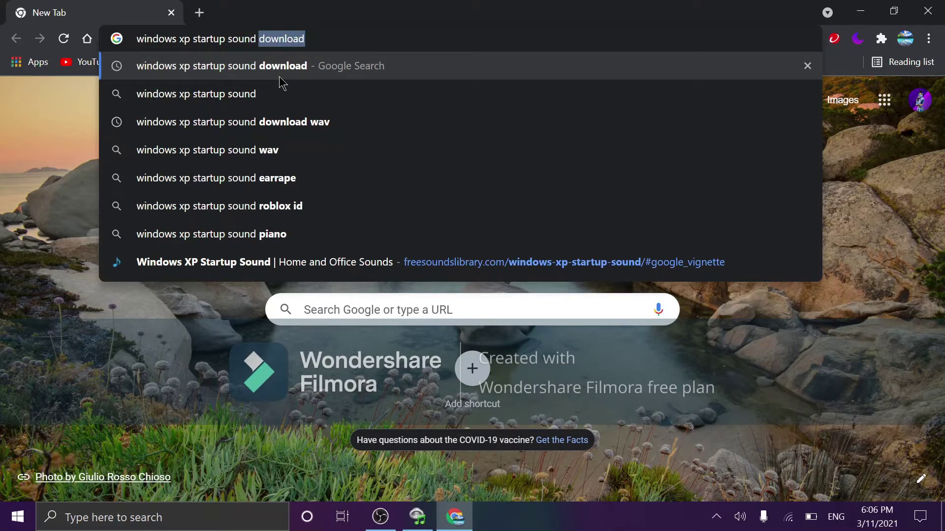
text(download )
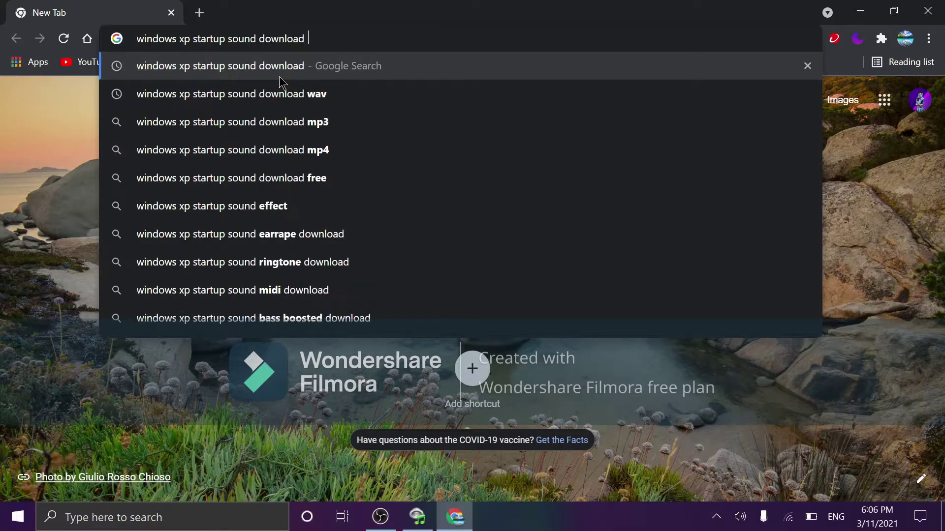
text(wav)
key(BackSpace)
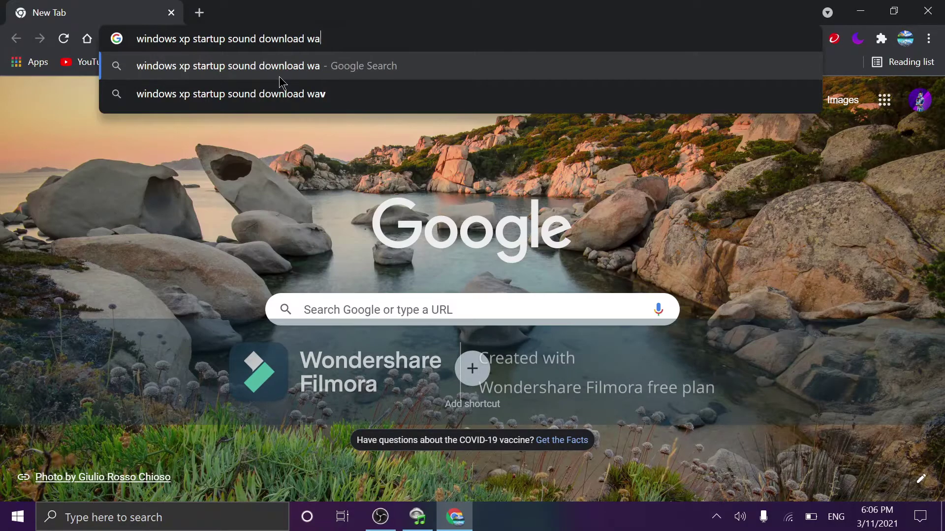
text(v)
key(Return)
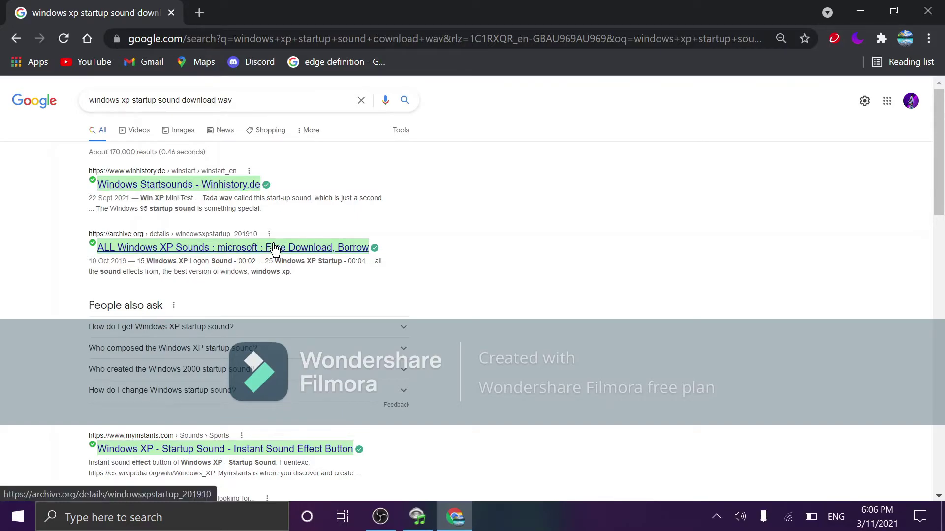
Step: Download windows-xp-startup.mp3 from the MyInstants page, then open a new tab
scroll(266, 248, down, 2)
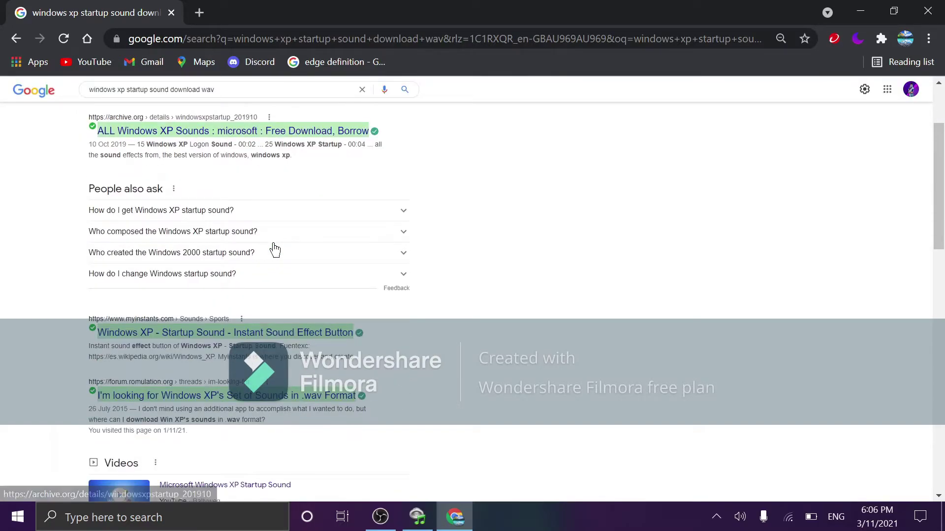
click(232, 333)
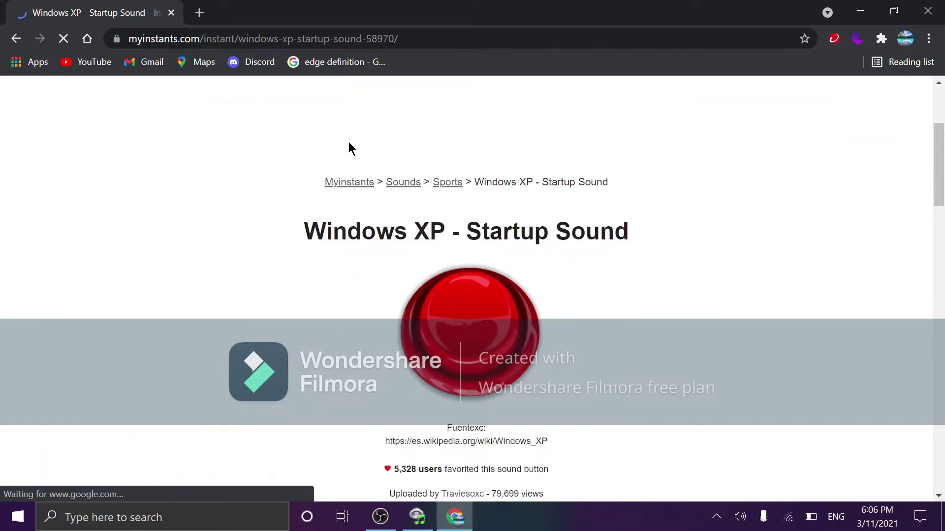
scroll(348, 141, down, 9)
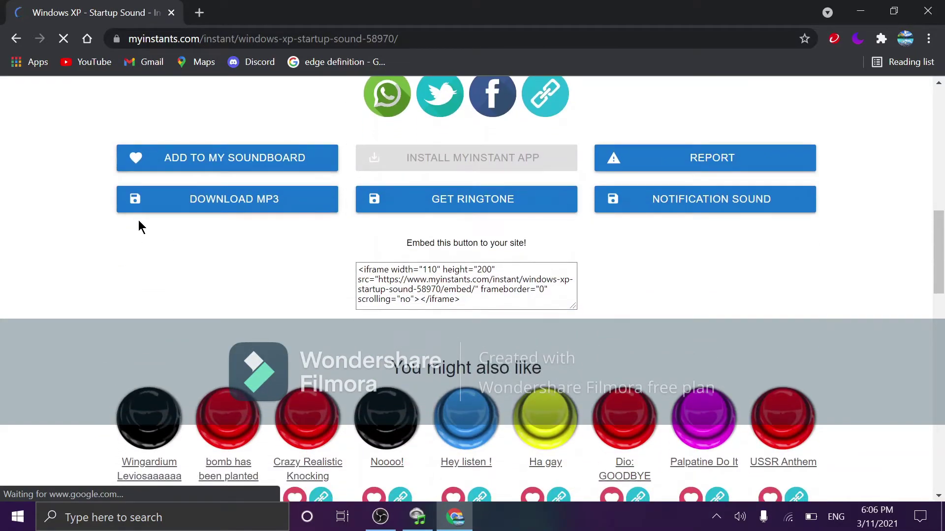
scroll(192, 217, up, 1)
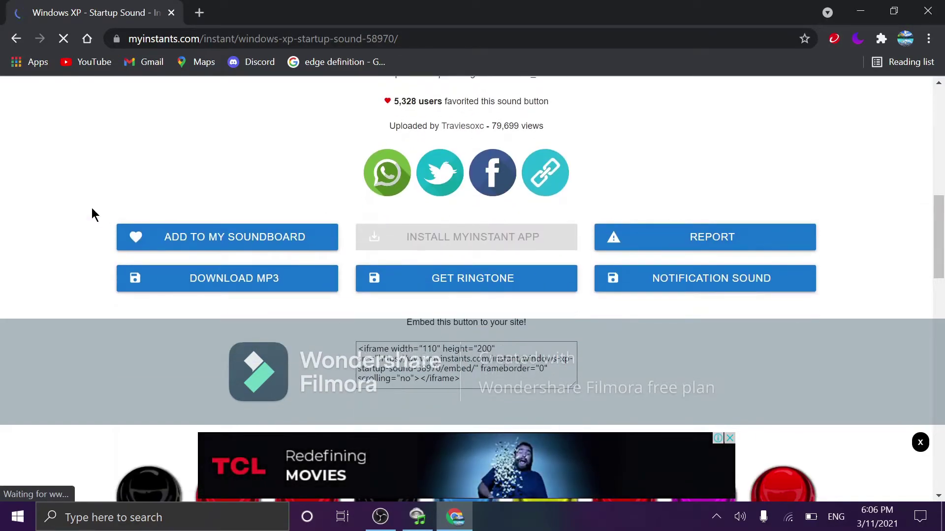
click(218, 293)
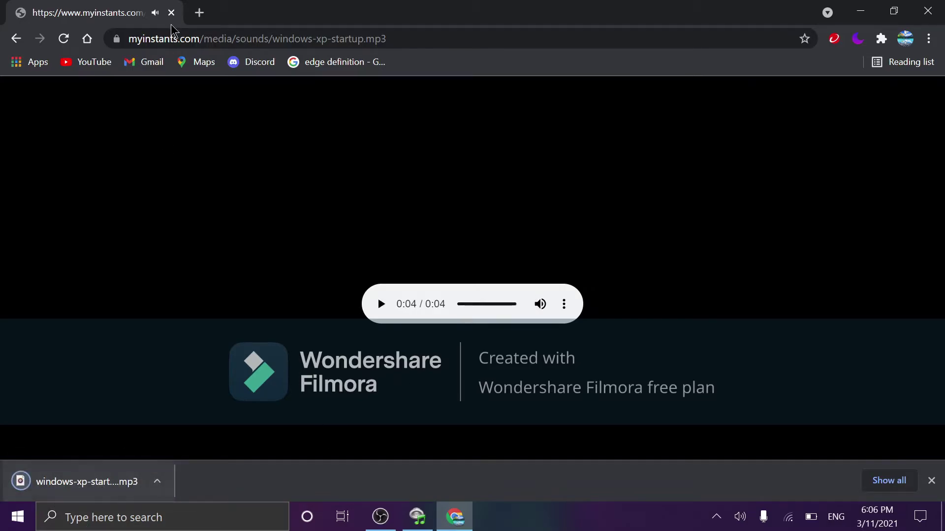
click(197, 22)
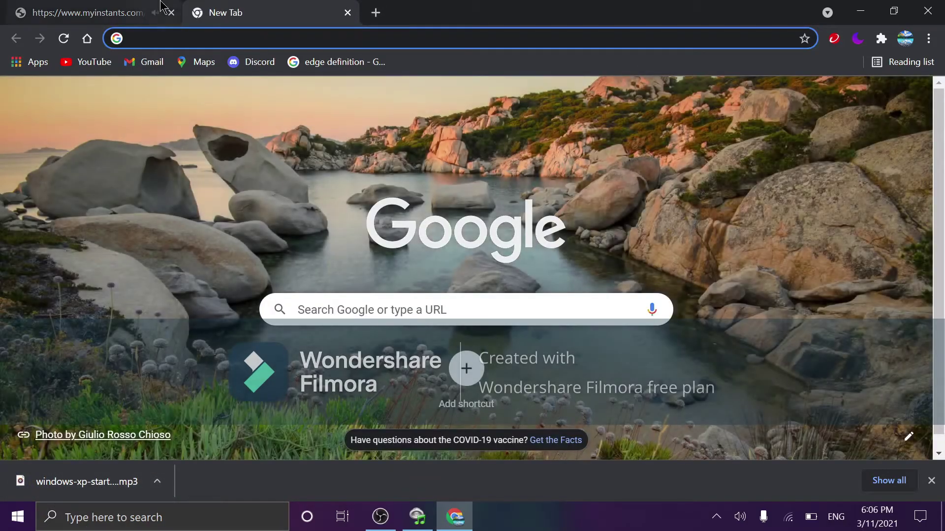
Step: Search 'mp3 to wav file conver' and open CloudConvert's MP3 to WAV converter page
text(wav)
key(BackSpace)
key(BackSpace)
key(BackSpace)
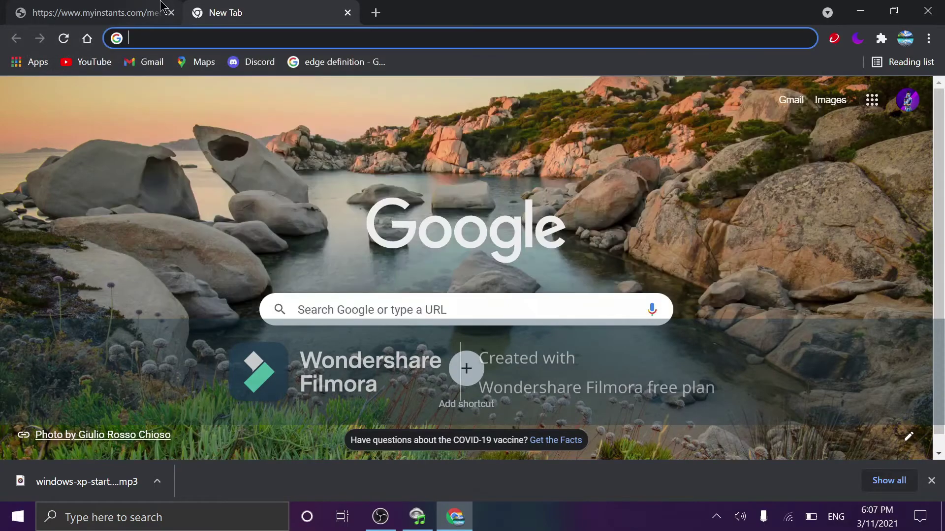
text(mp3 )
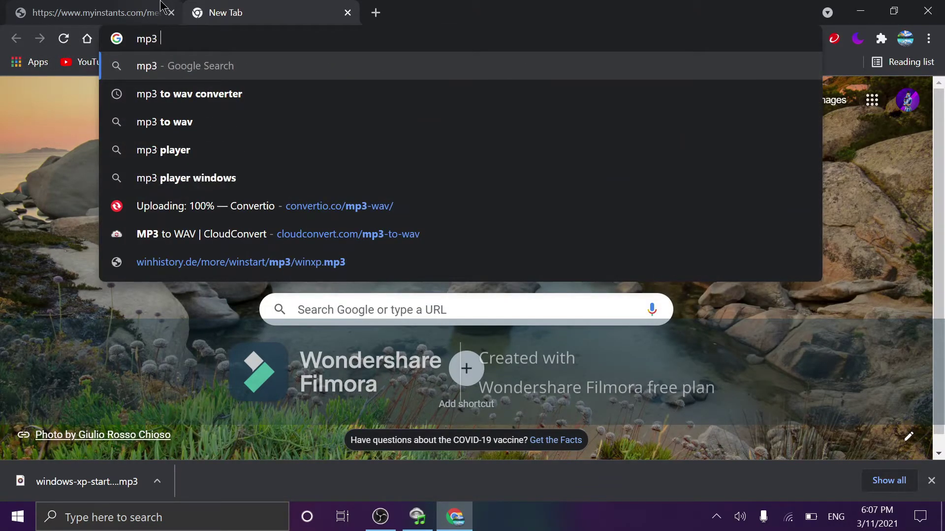
text(to wav fil)
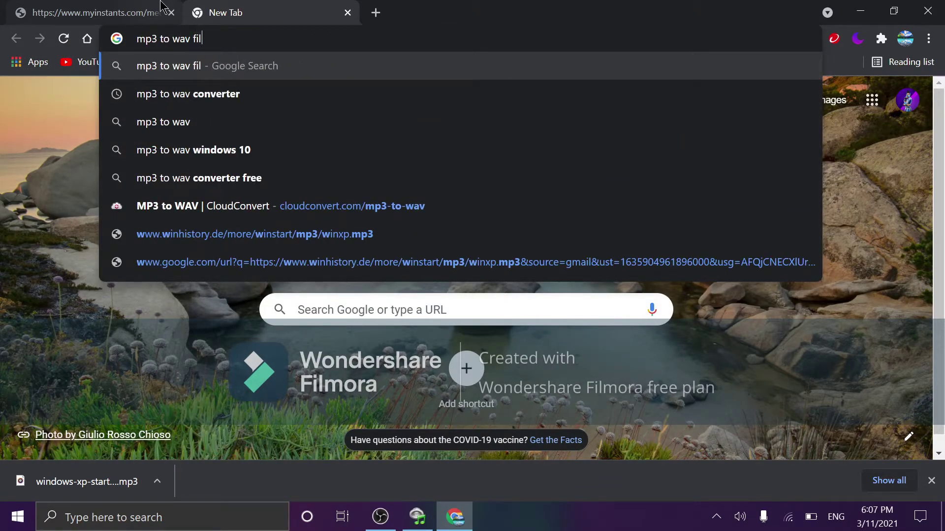
text(e converter)
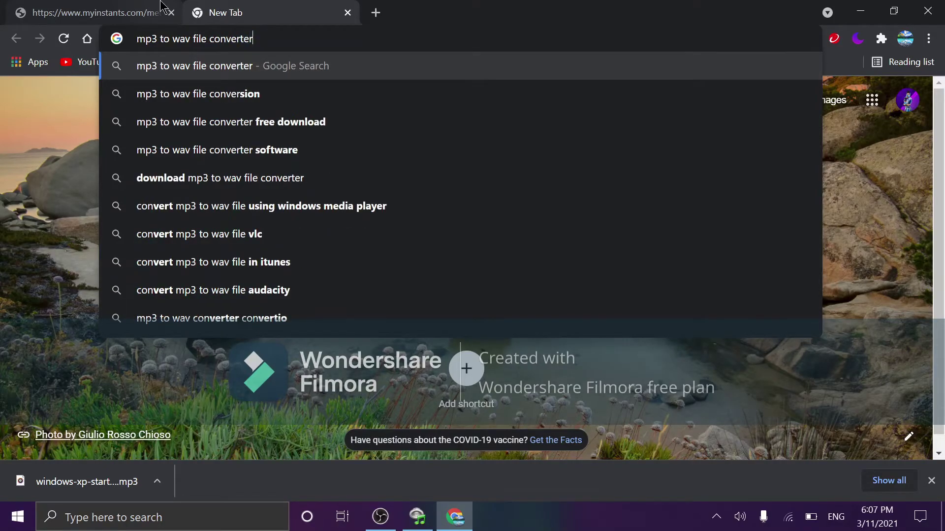
key(Return)
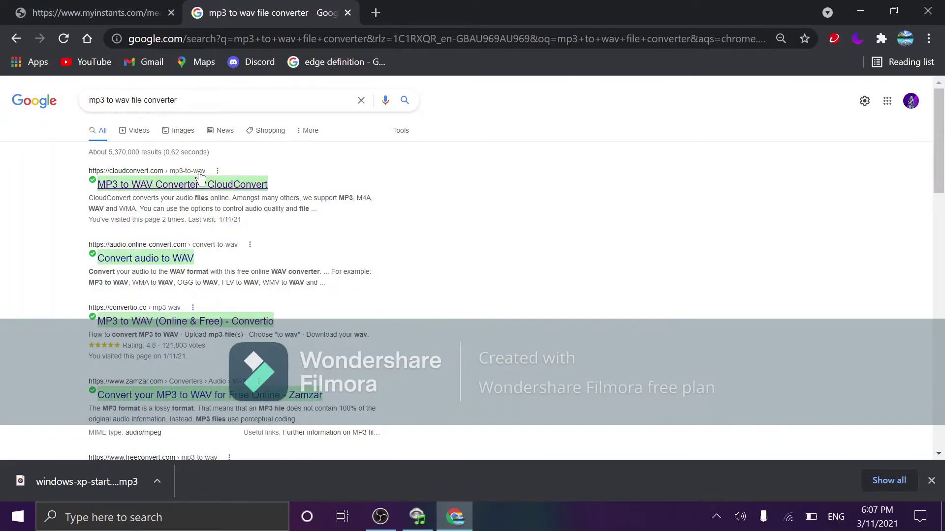
click(199, 183)
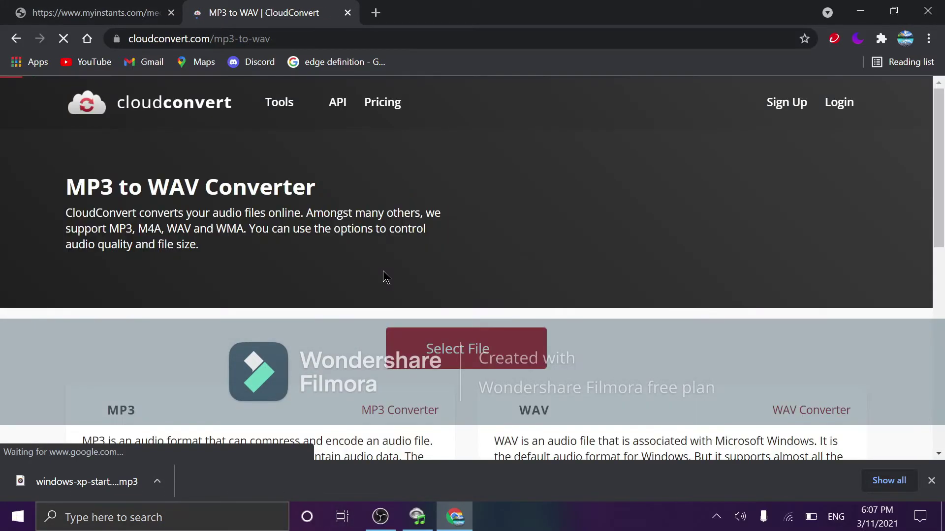
scroll(398, 280, down, 3)
Step: Upload windows-xp-startup.mp3 from Downloads into CloudConvert
click(460, 219)
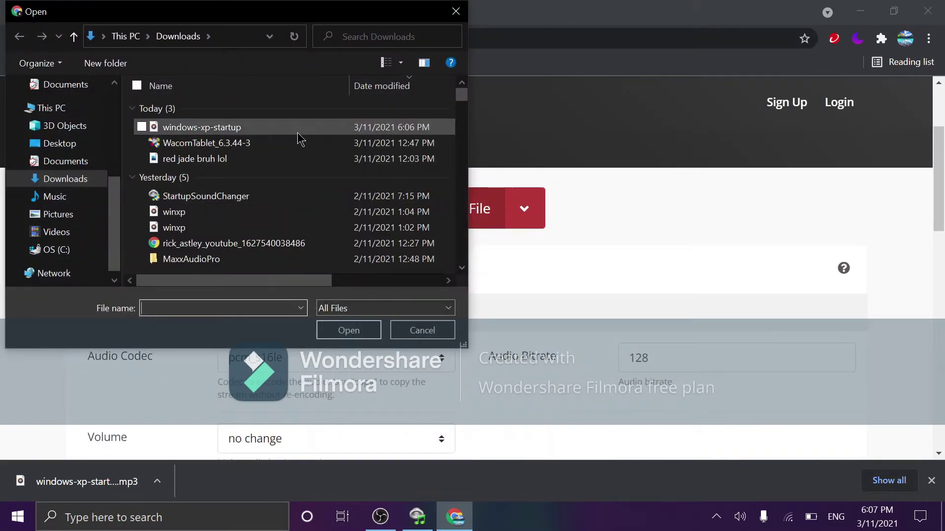
click(297, 128)
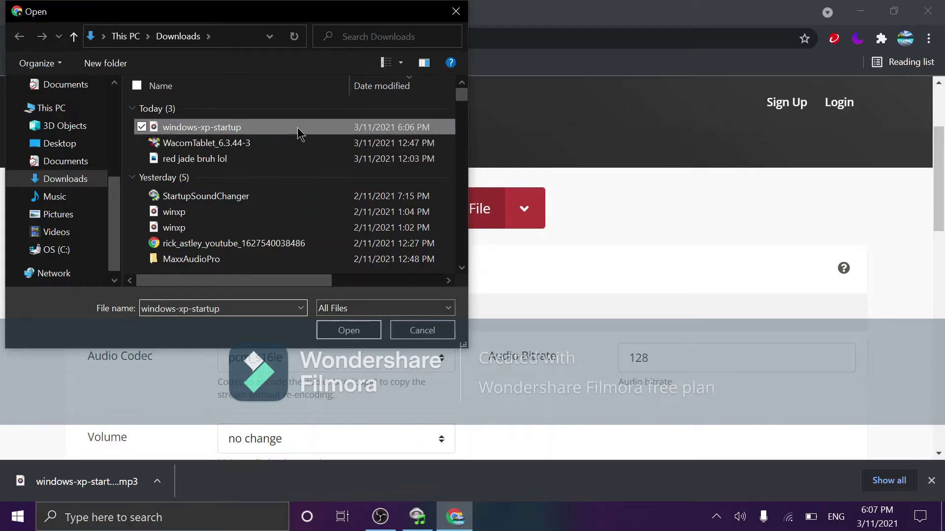
click(339, 333)
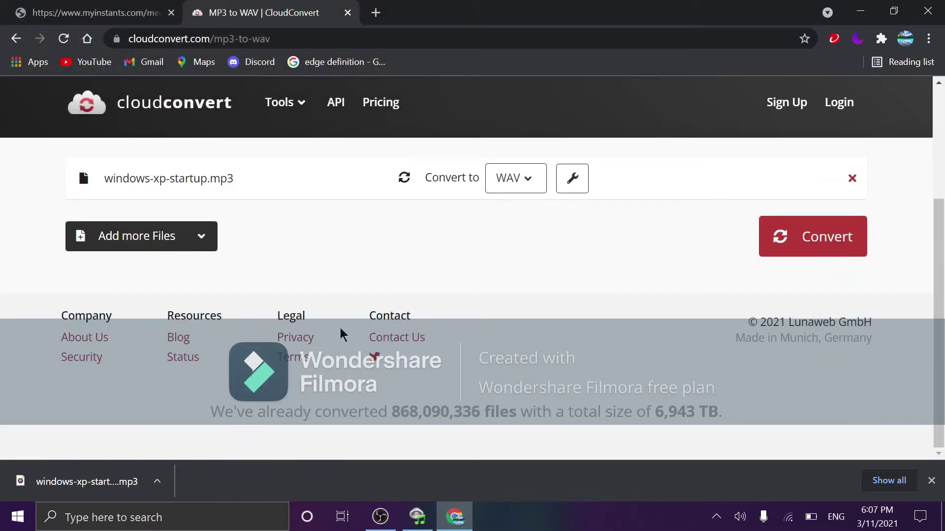
Step: Convert the upload to WAV and download windows-xp-startup.wav
click(539, 188)
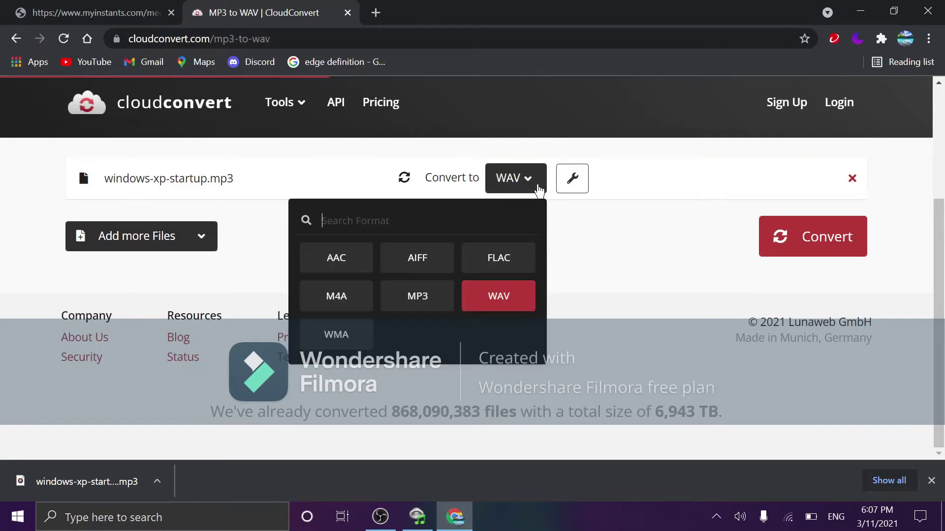
click(532, 188)
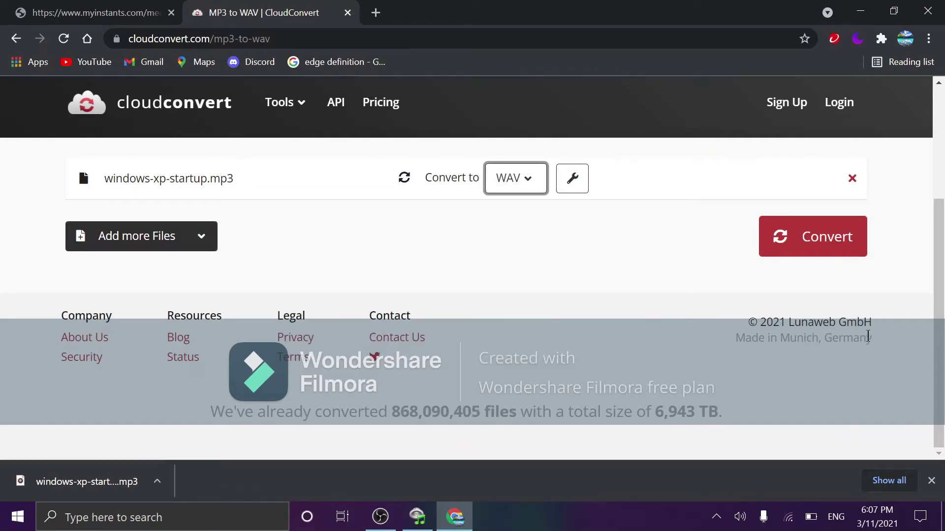
click(779, 224)
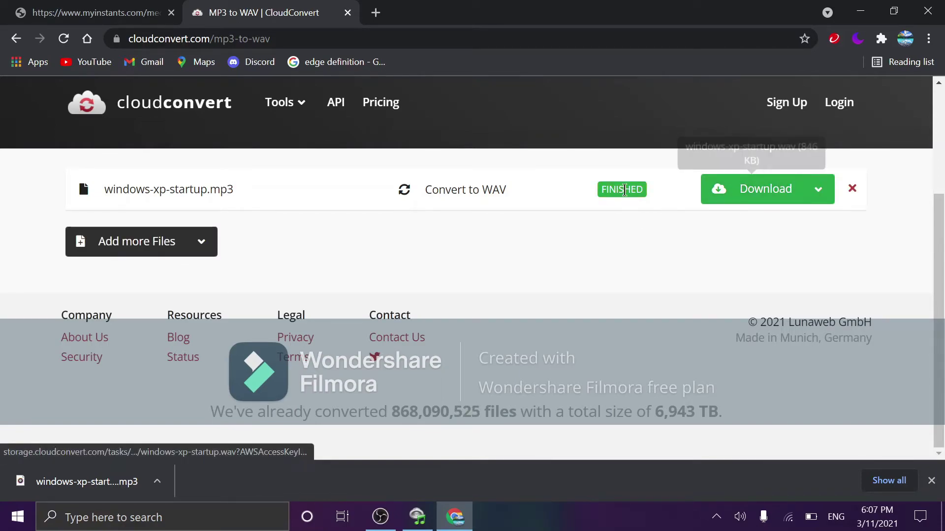
click(717, 188)
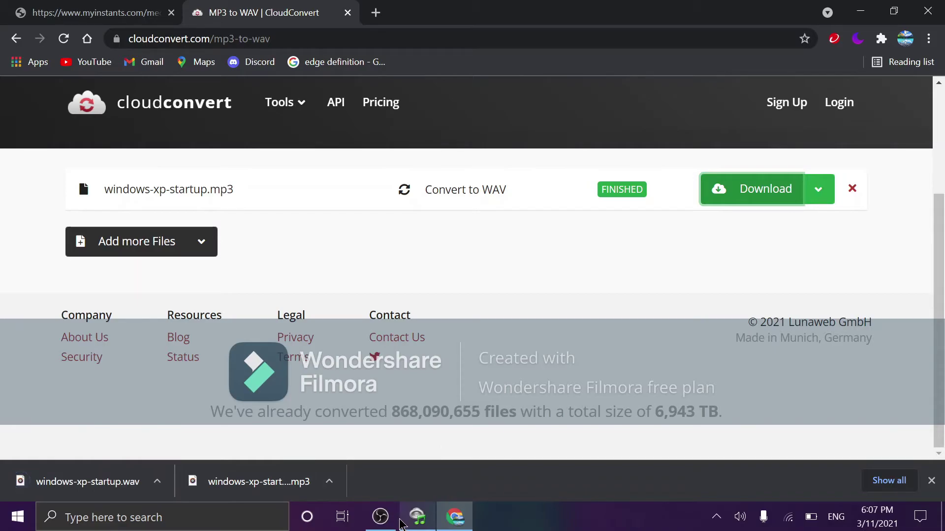
Step: Replace the startup sound with windows-xp-startup.wav from Downloads, then exit Startup Sound Changer
click(413, 520)
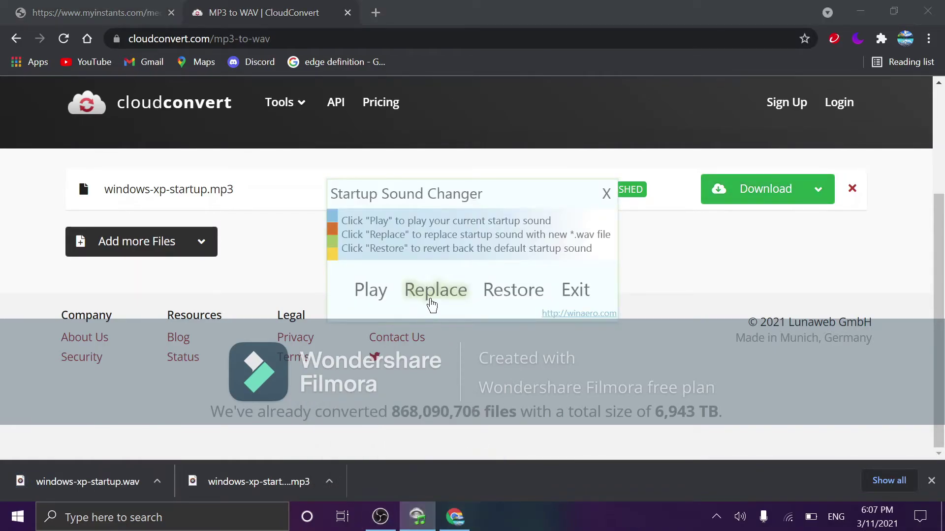
click(432, 301)
click(422, 178)
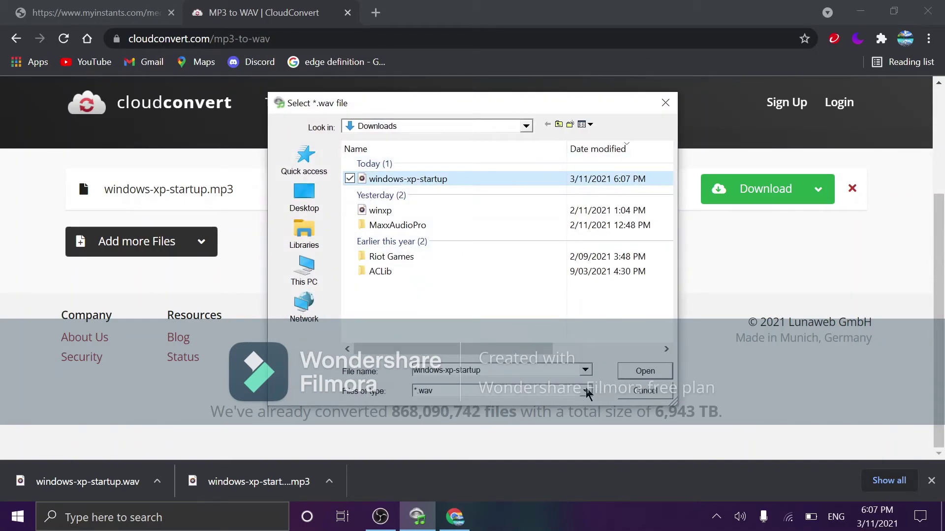
click(629, 373)
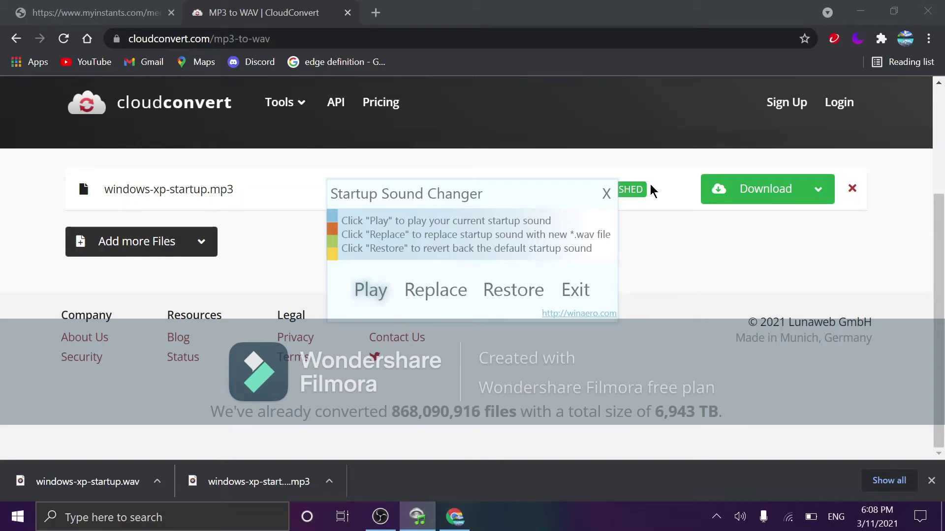
click(585, 295)
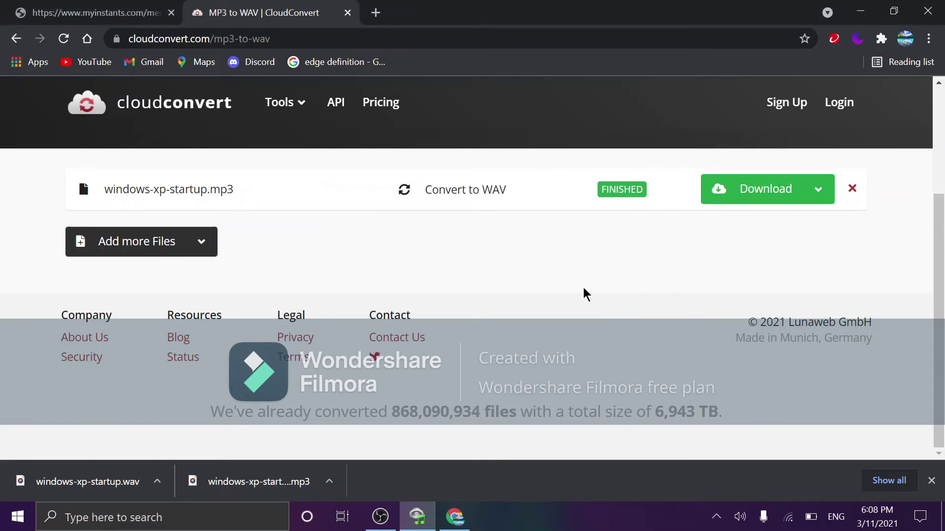
Step: Close Chrome and refresh the bare desktop
click(927, 11)
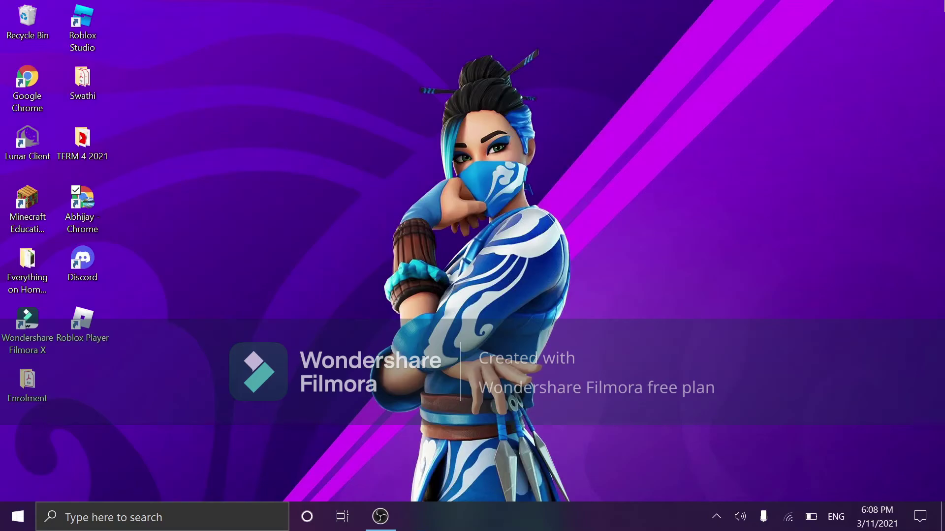
right_click(566, 135)
click(527, 179)
Step: Bring up and minimize OBS Studio, then refresh the desktop again
click(380, 516)
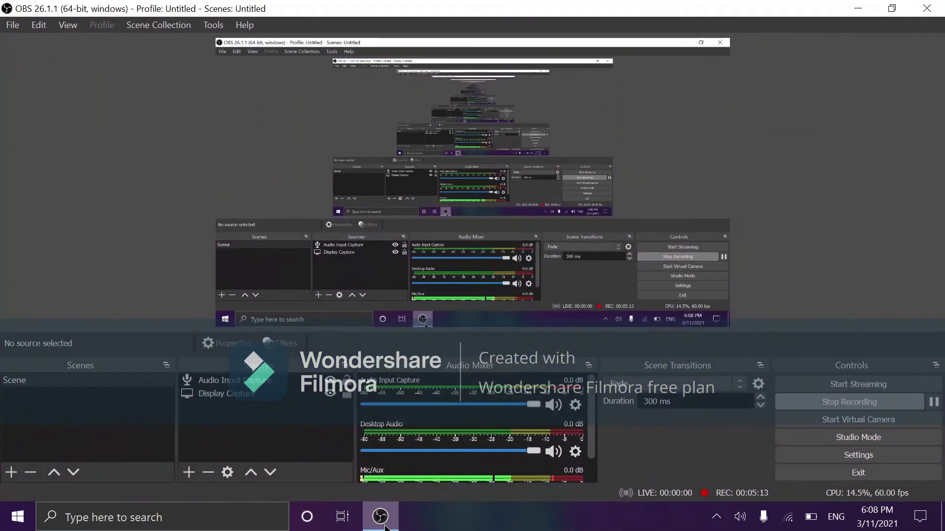
click(855, 12)
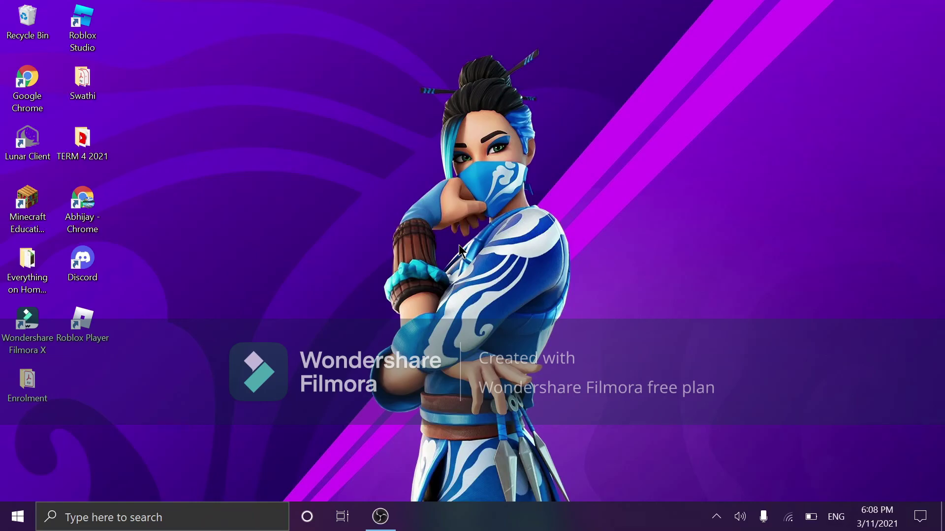
right_click(391, 153)
click(379, 201)
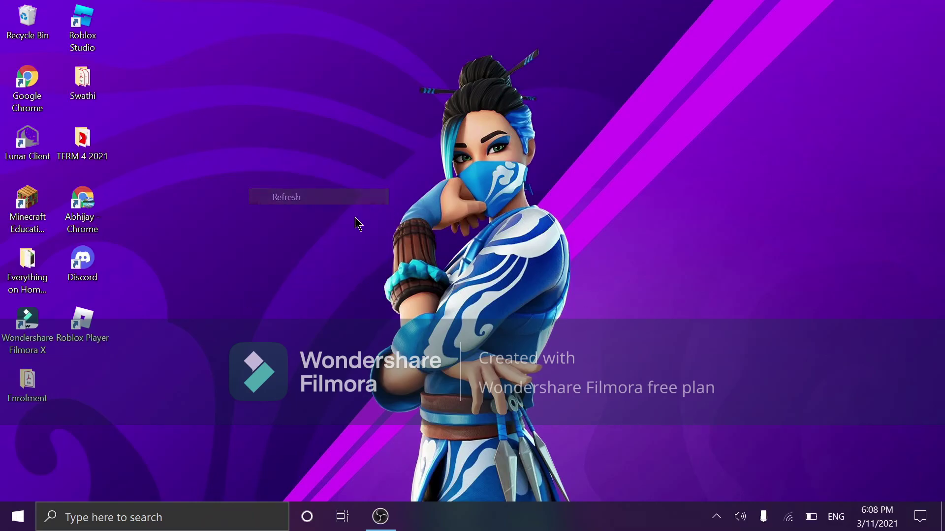